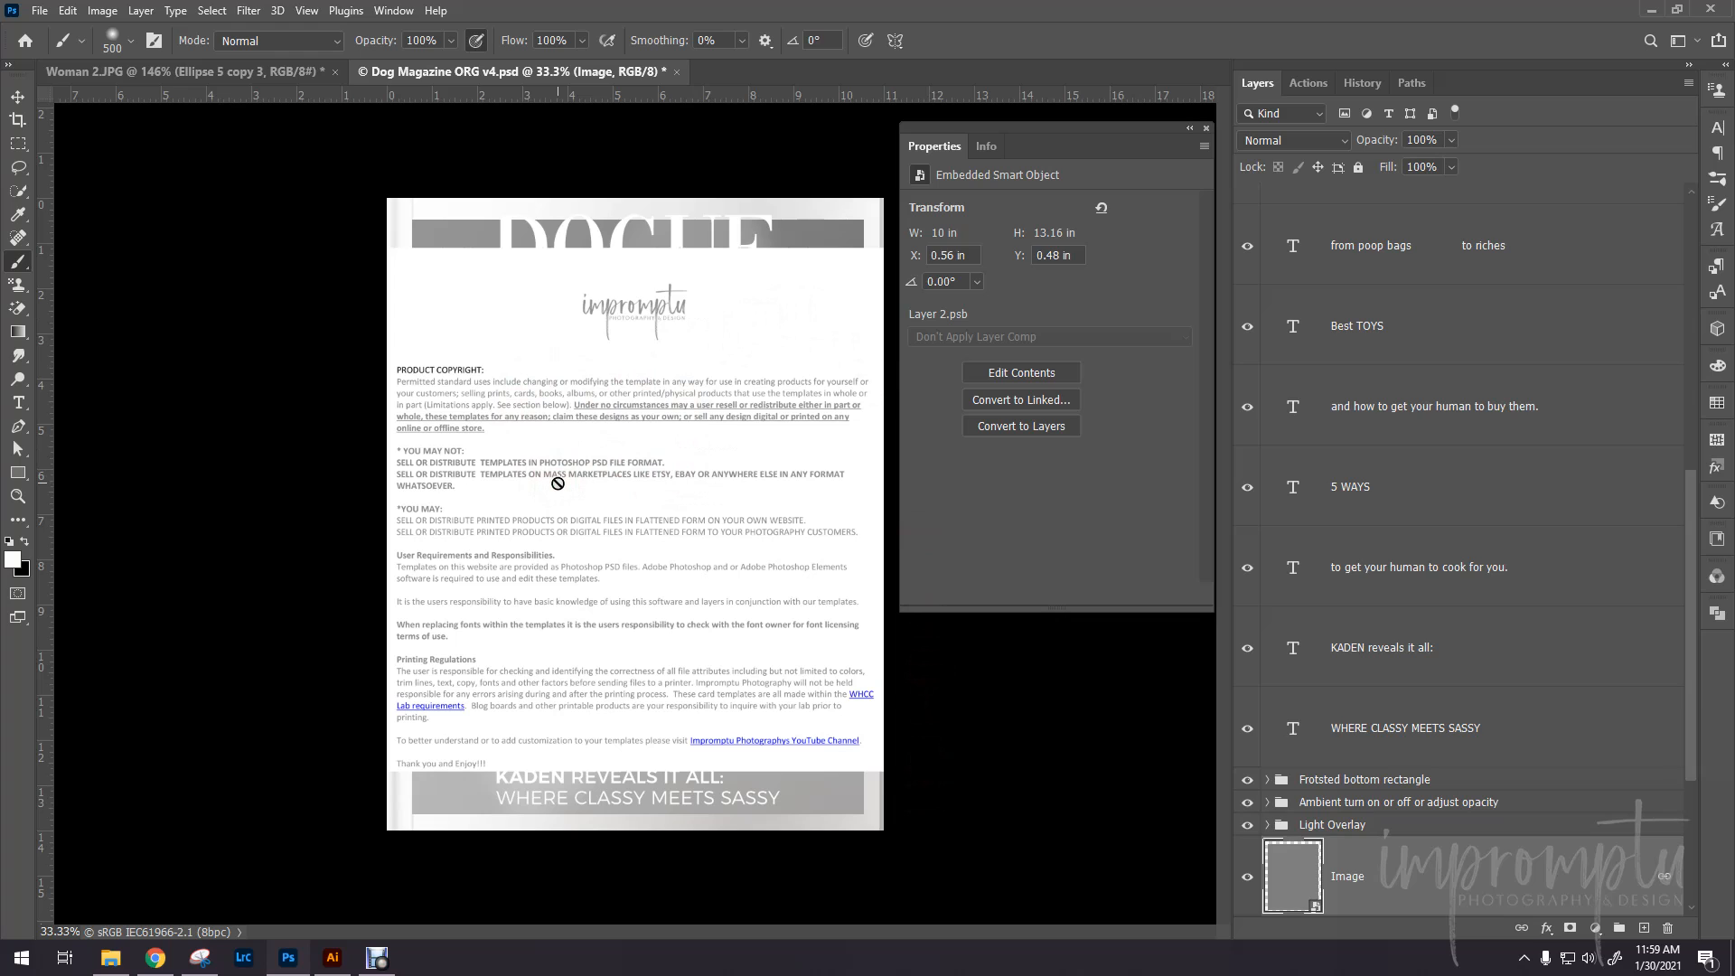
- Hide the Copyright 2021 layer and expand the "Fonts Lists and links turn off when done" group
scroll(1355, 334, up, 5)
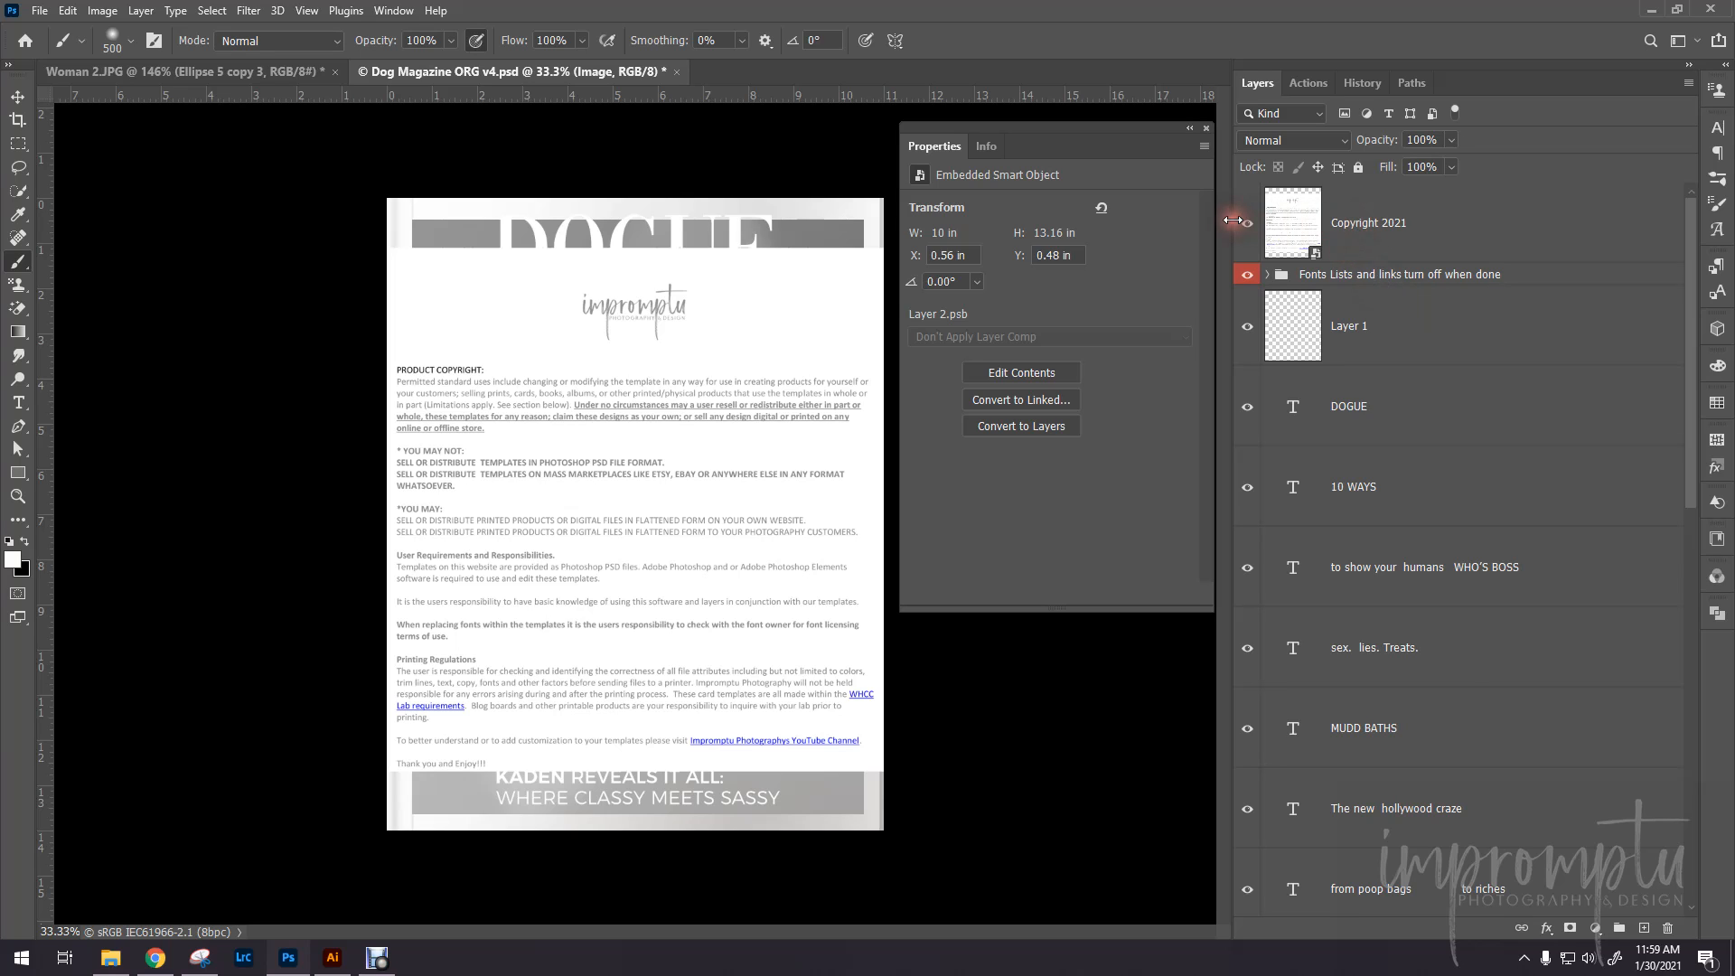
click(1246, 225)
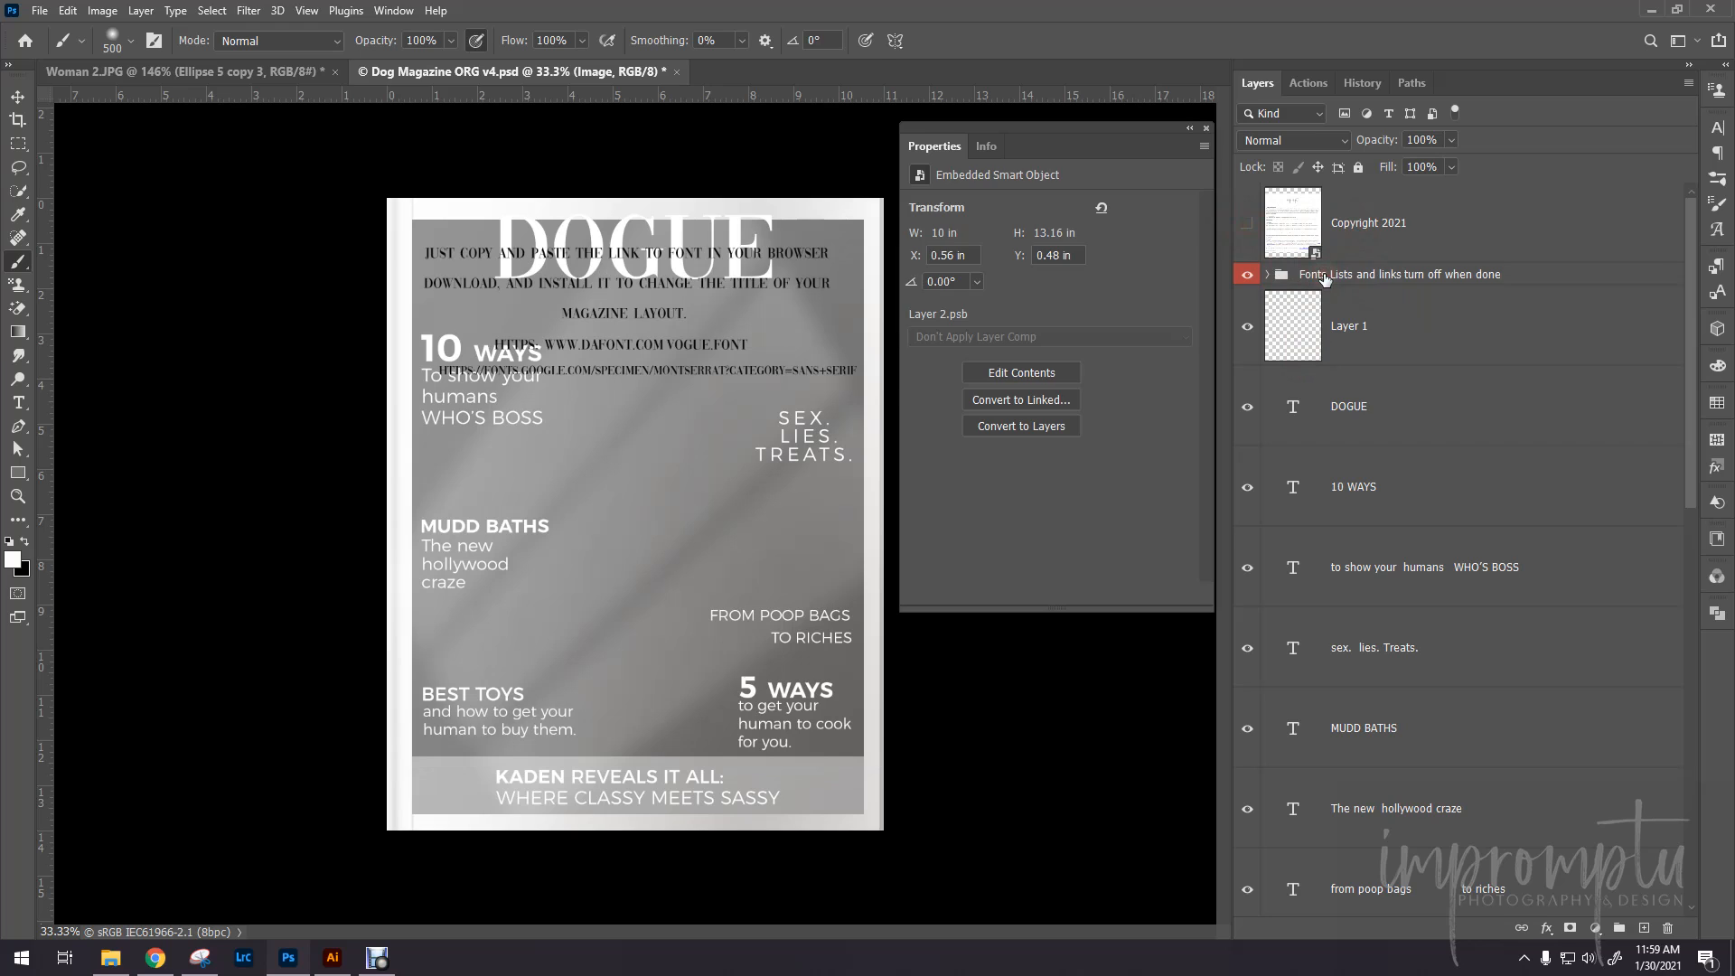
click(1288, 280)
click(1268, 273)
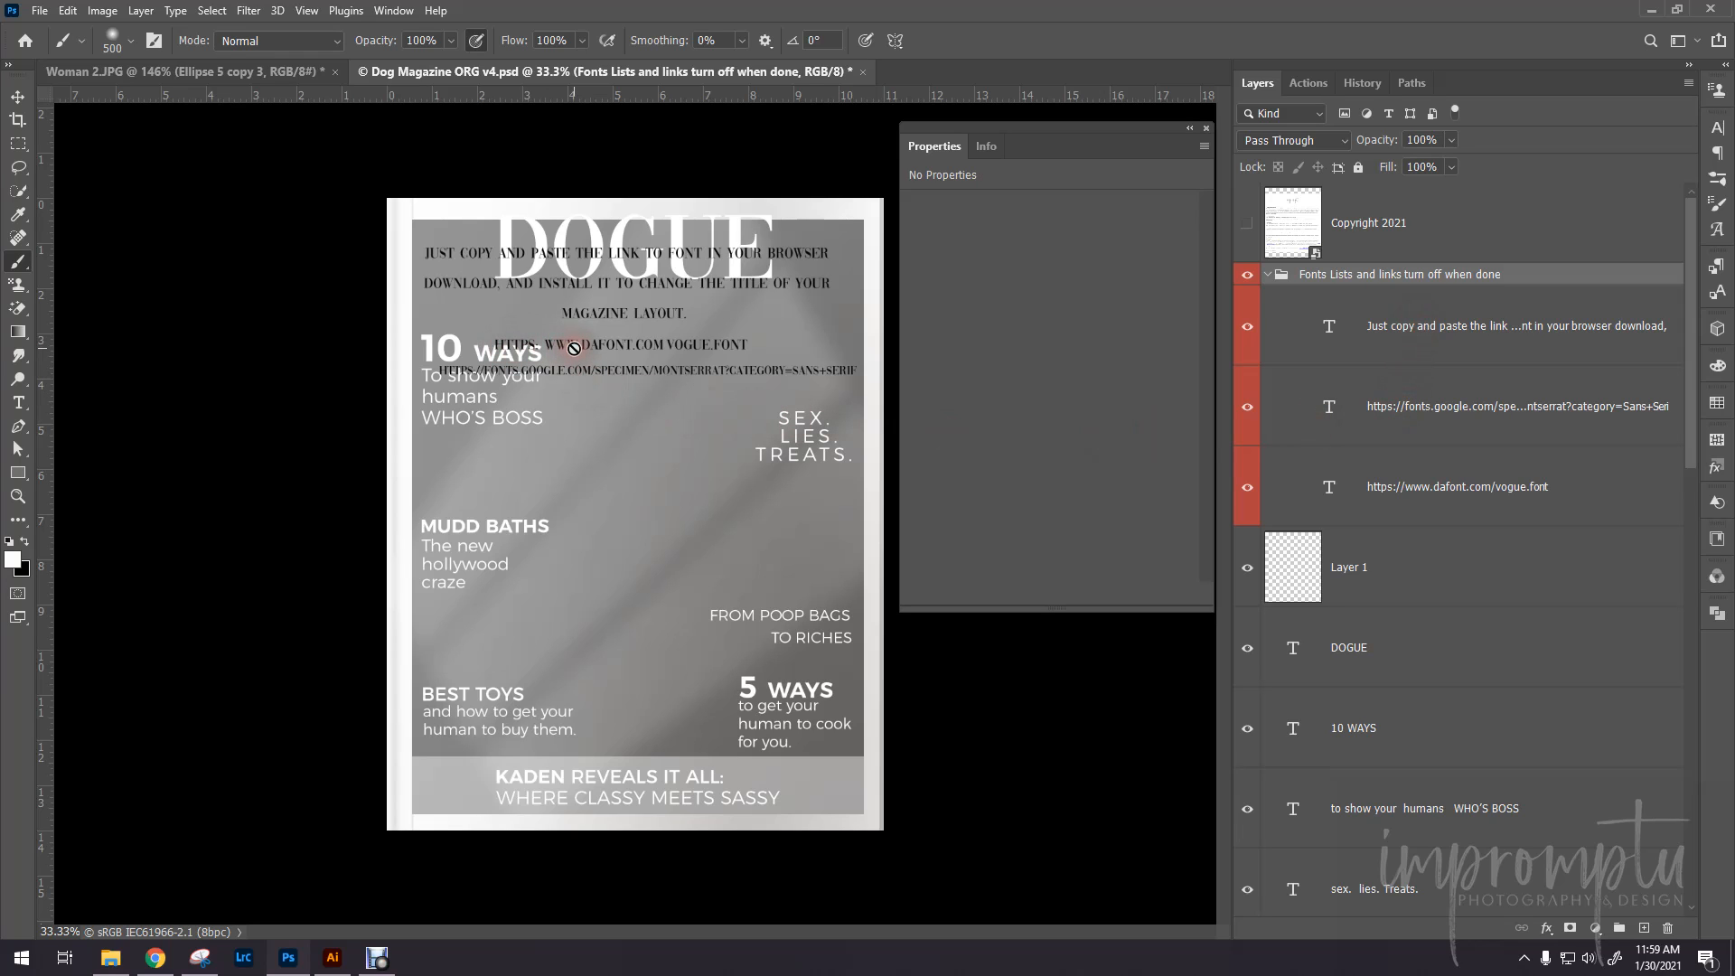
key(t)
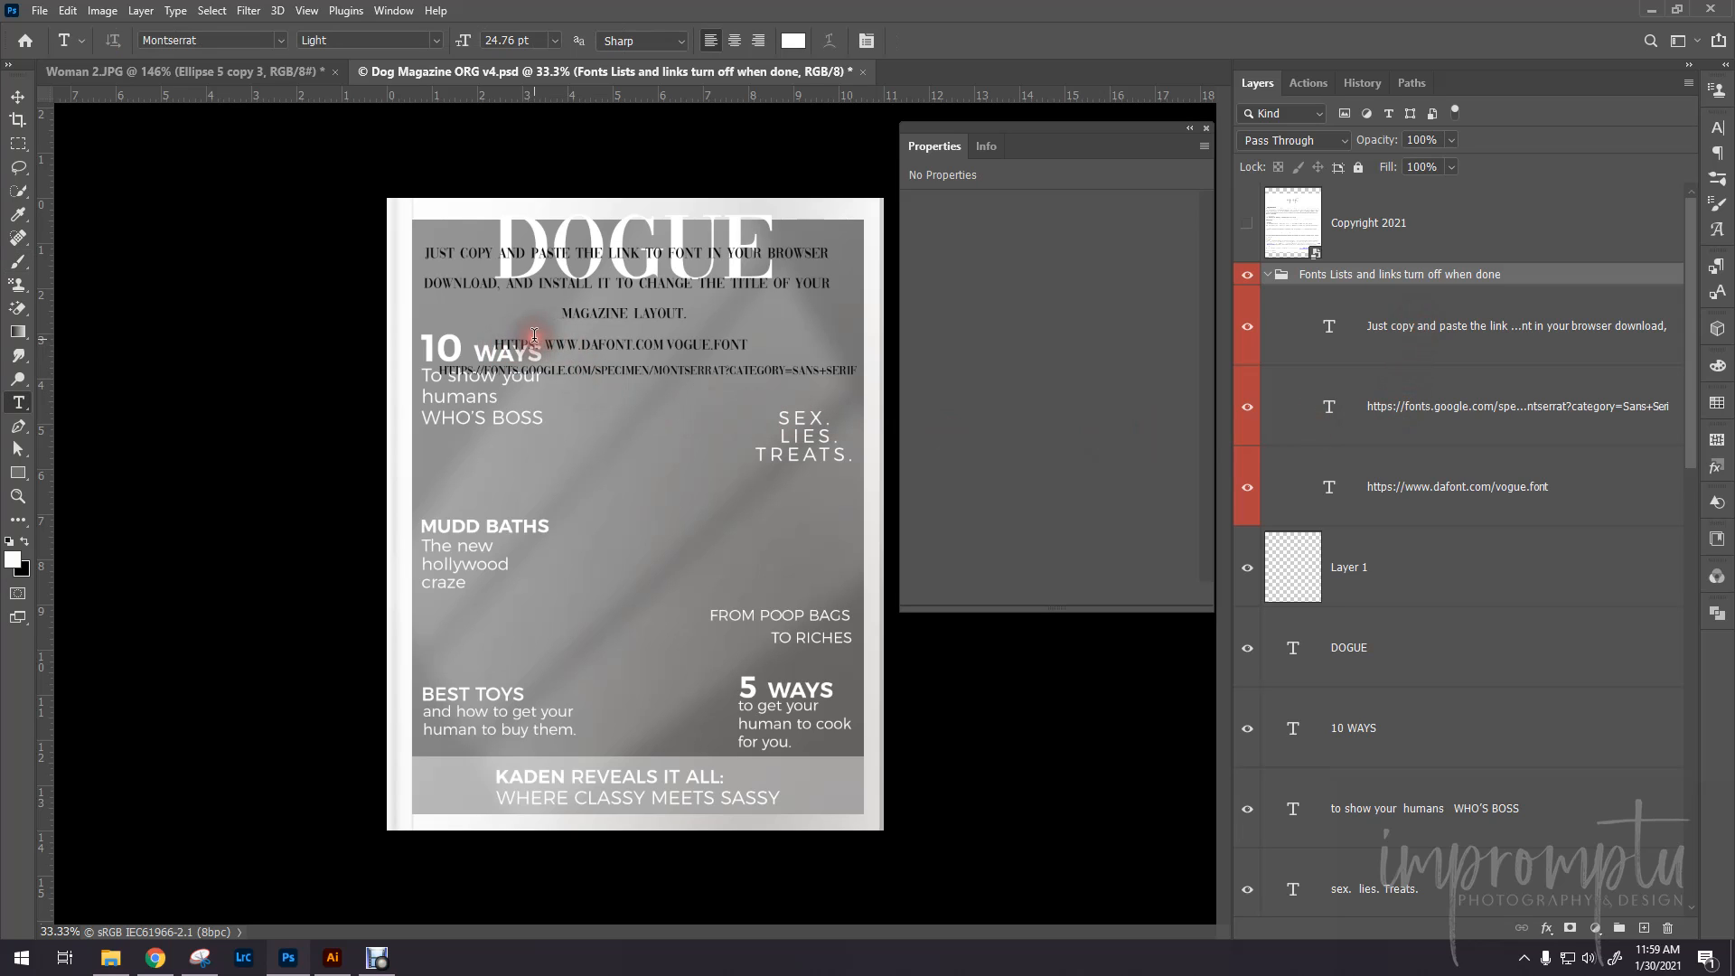
drag(495, 343, 709, 345)
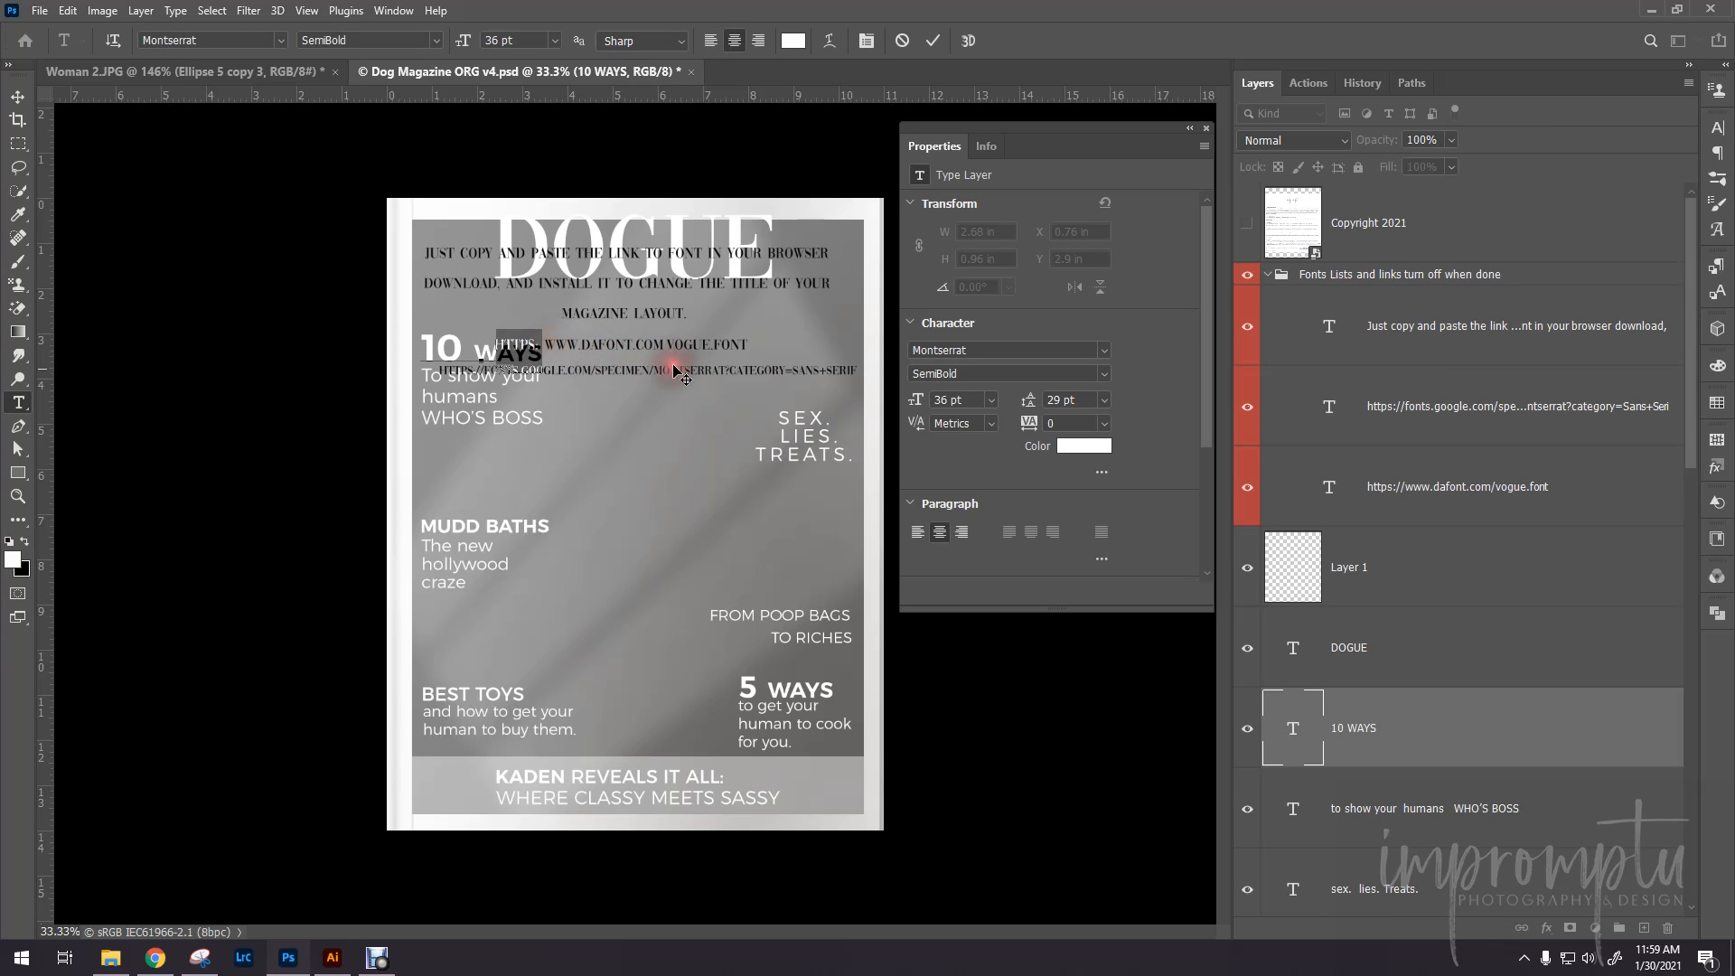
click(623, 534)
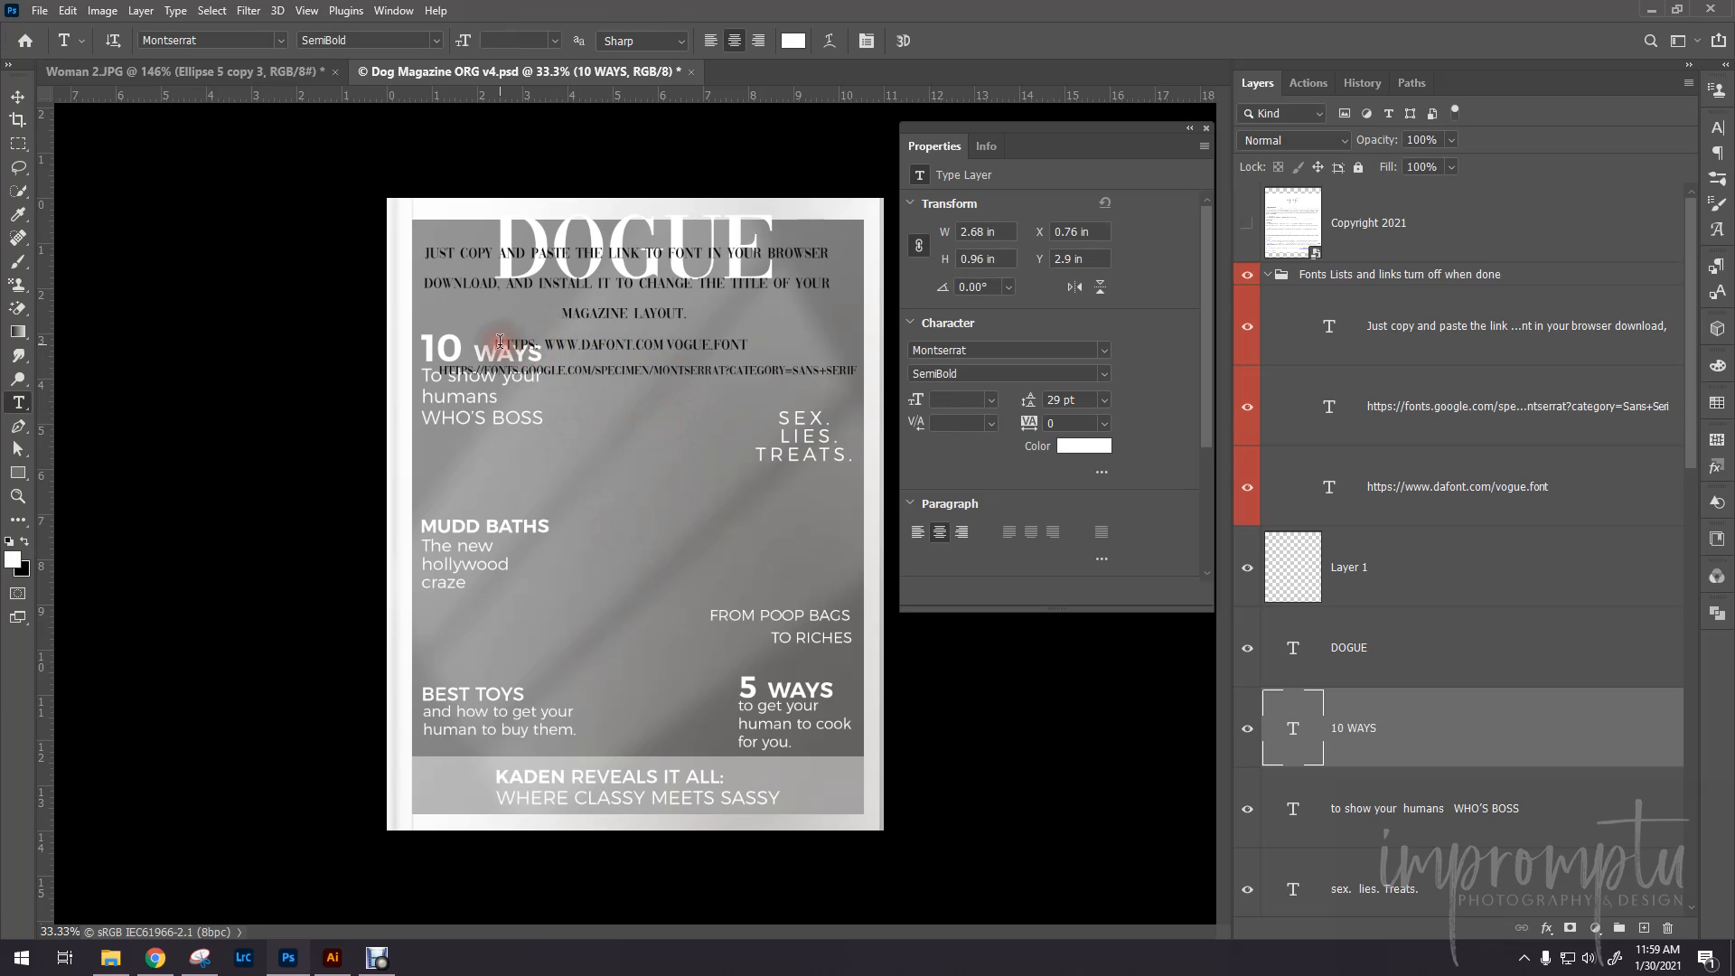
drag(500, 342, 756, 350)
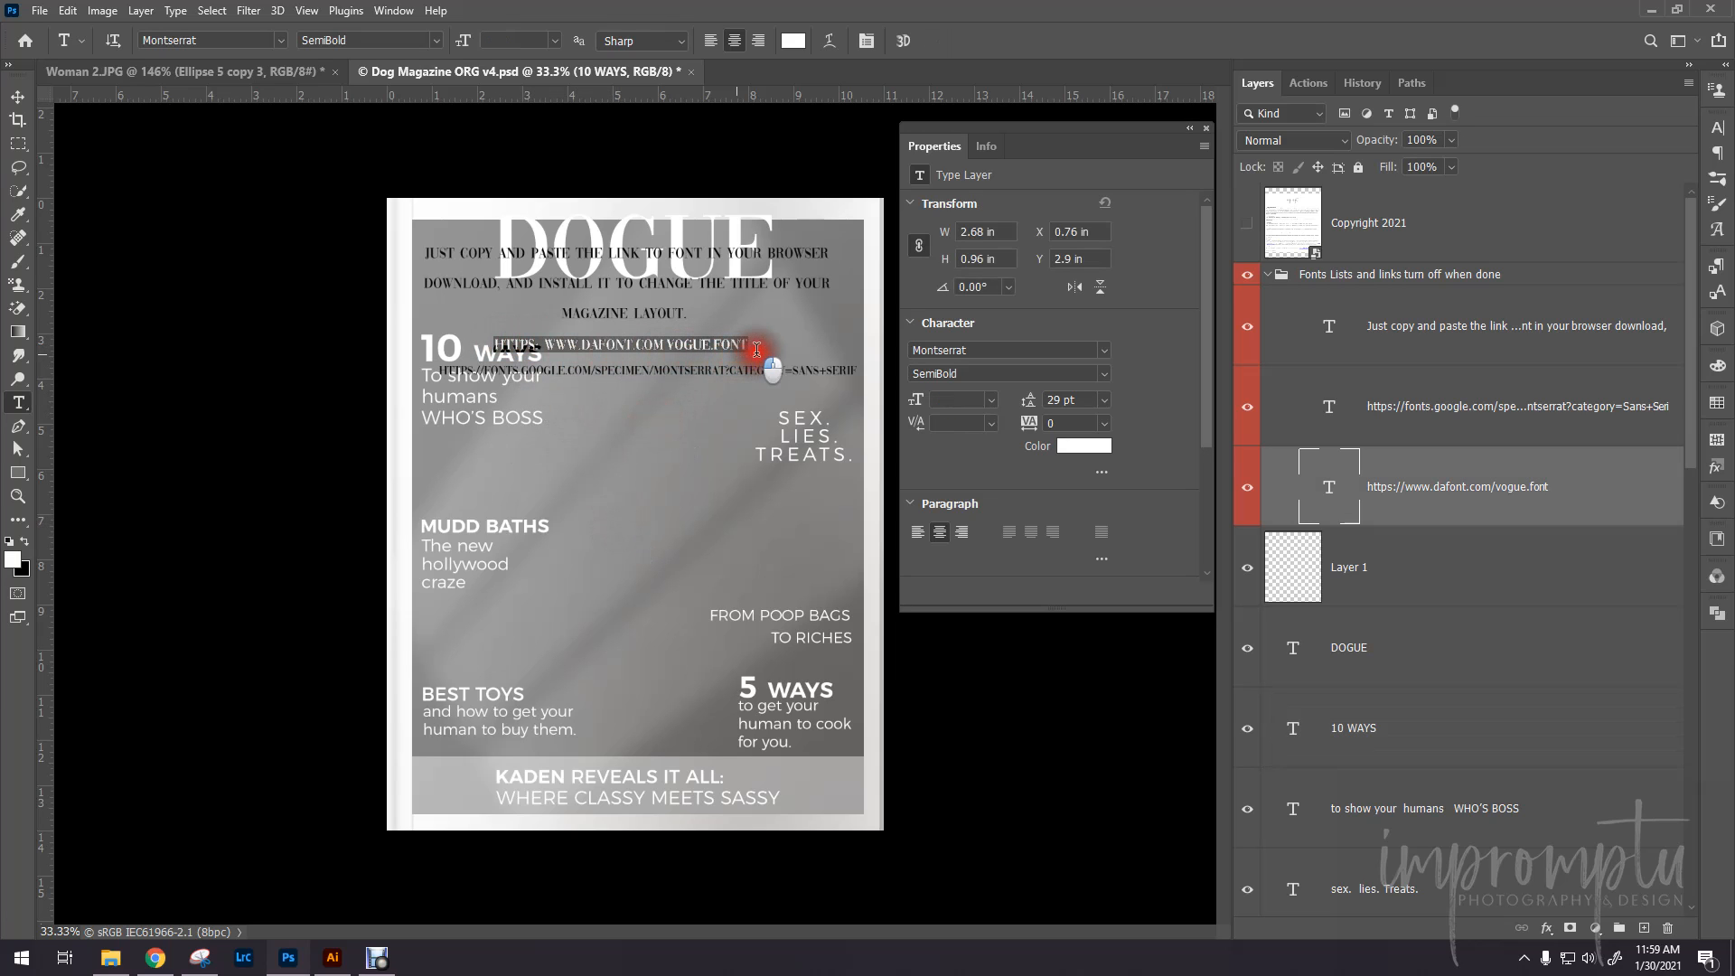
right_click(731, 349)
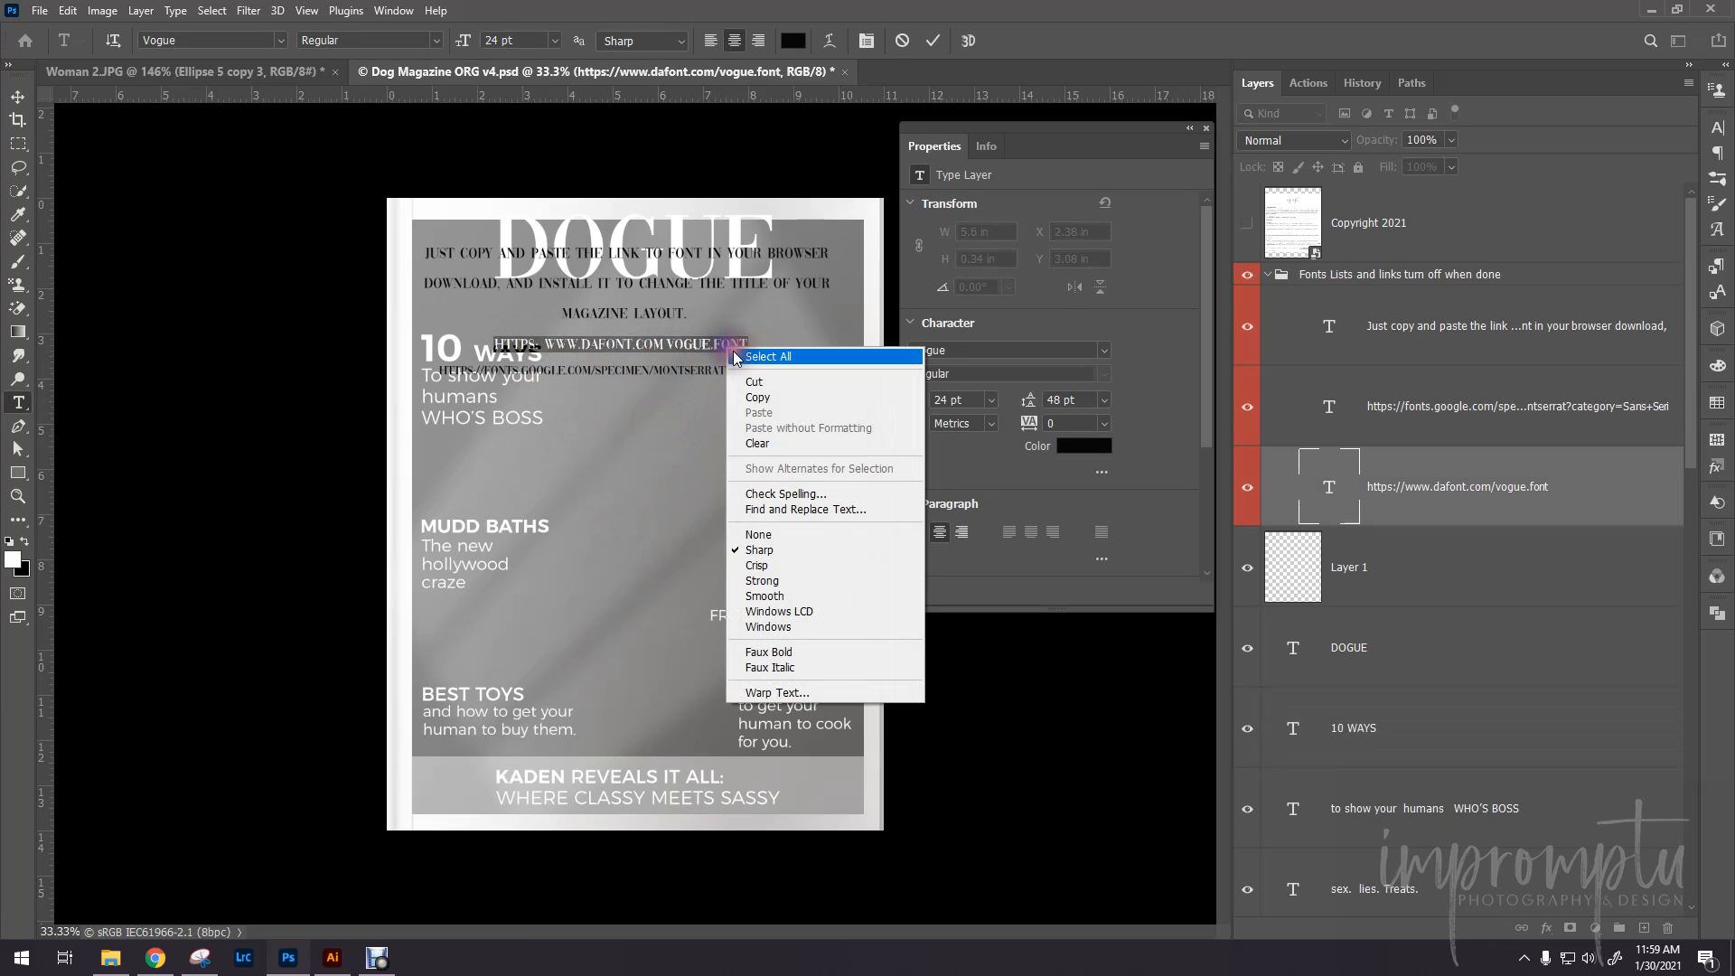
click(759, 398)
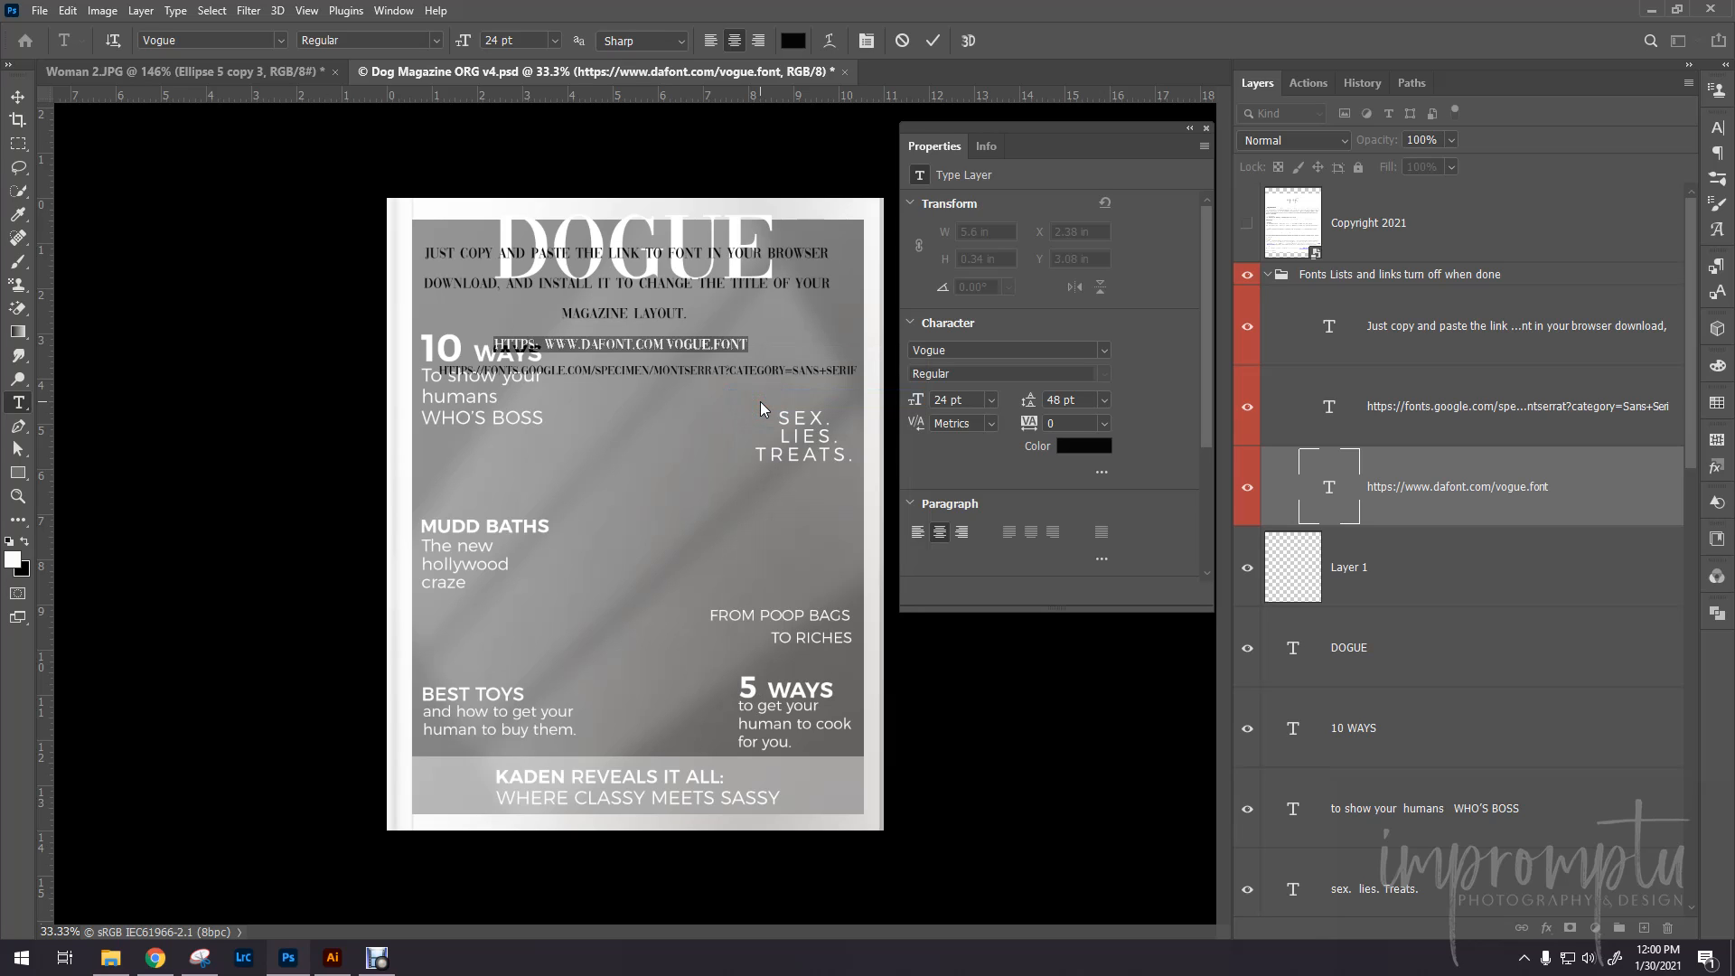
- Leave text editing, then collapse and hide the "Fonts Lists and links turn off when done" group
click(647, 418)
click(647, 419)
click(647, 425)
click(647, 423)
click(1276, 274)
click(1268, 274)
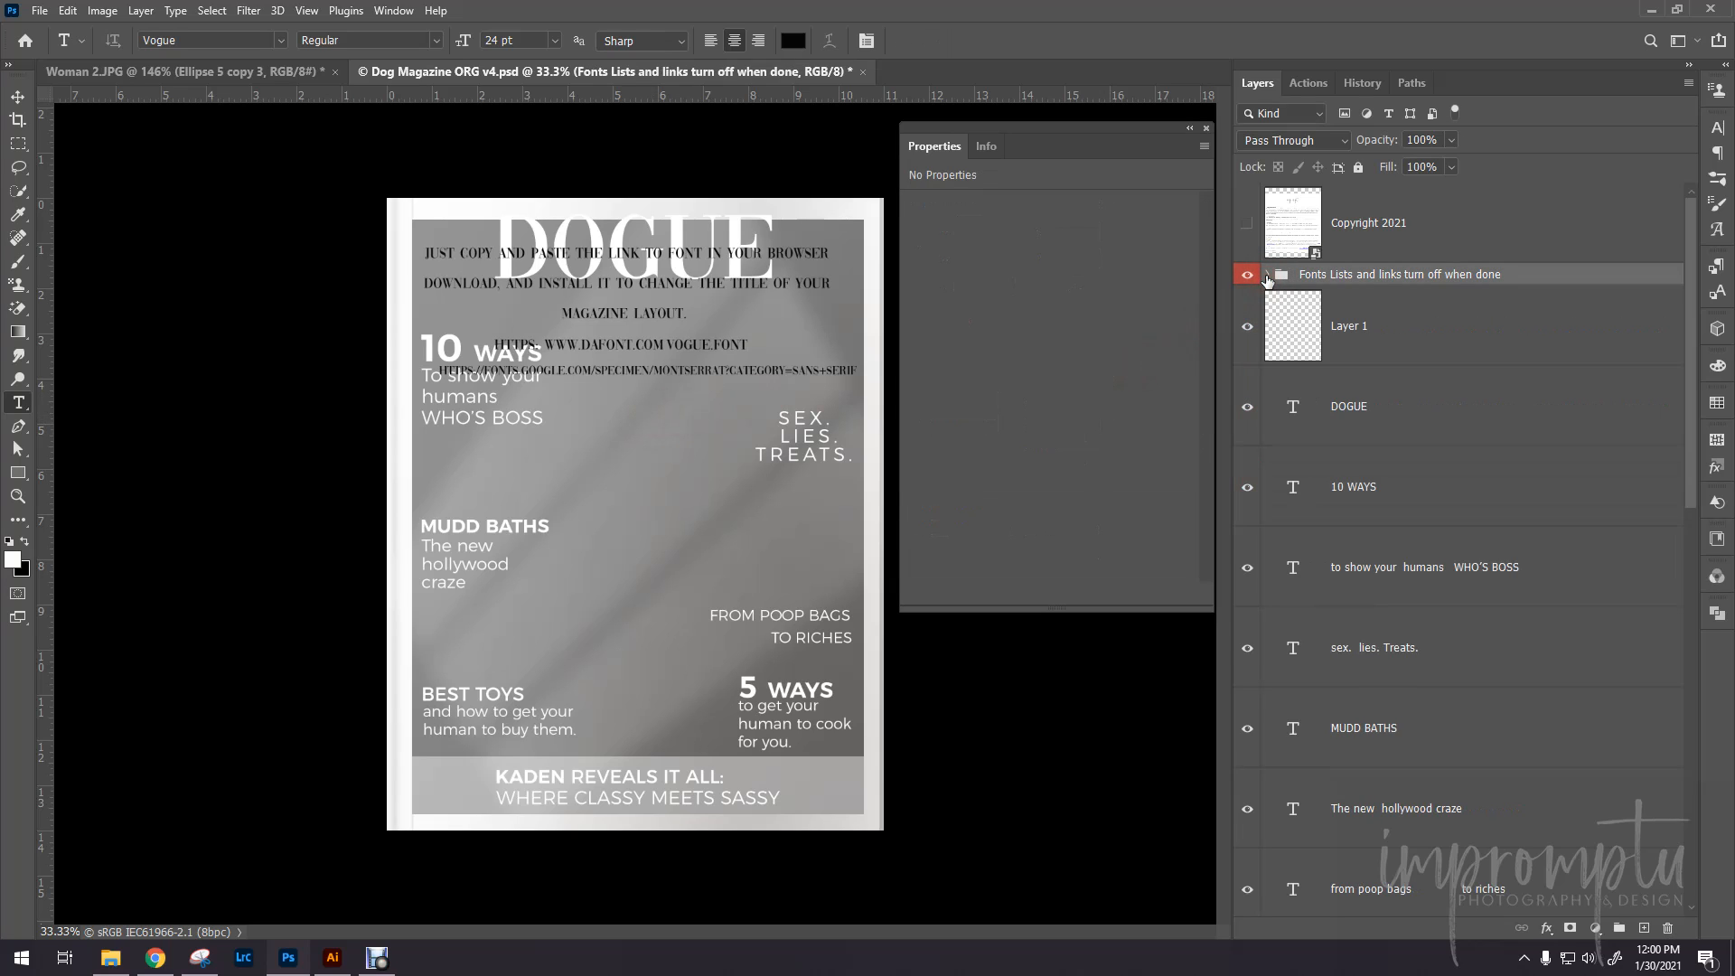
click(1247, 274)
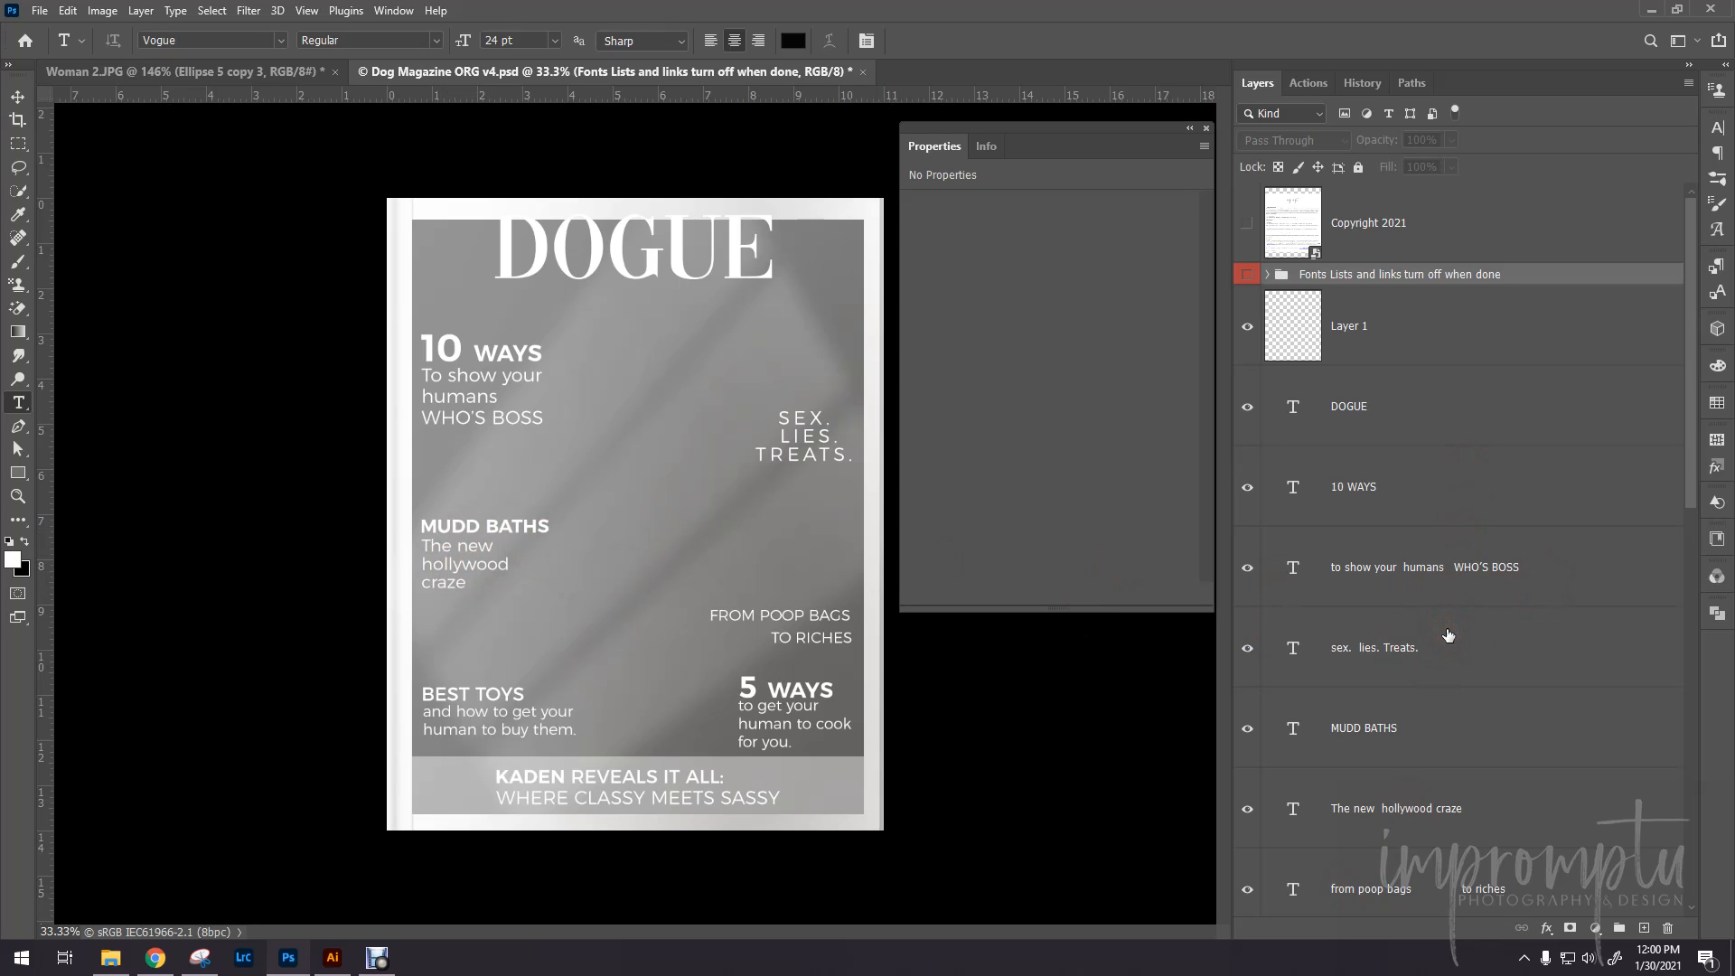
- Open the Image smart object's contents and place the photo "_684 2 12x8 08 19 2018 .jpg" from the Converted folder as embedded
scroll(1448, 635, down, 10)
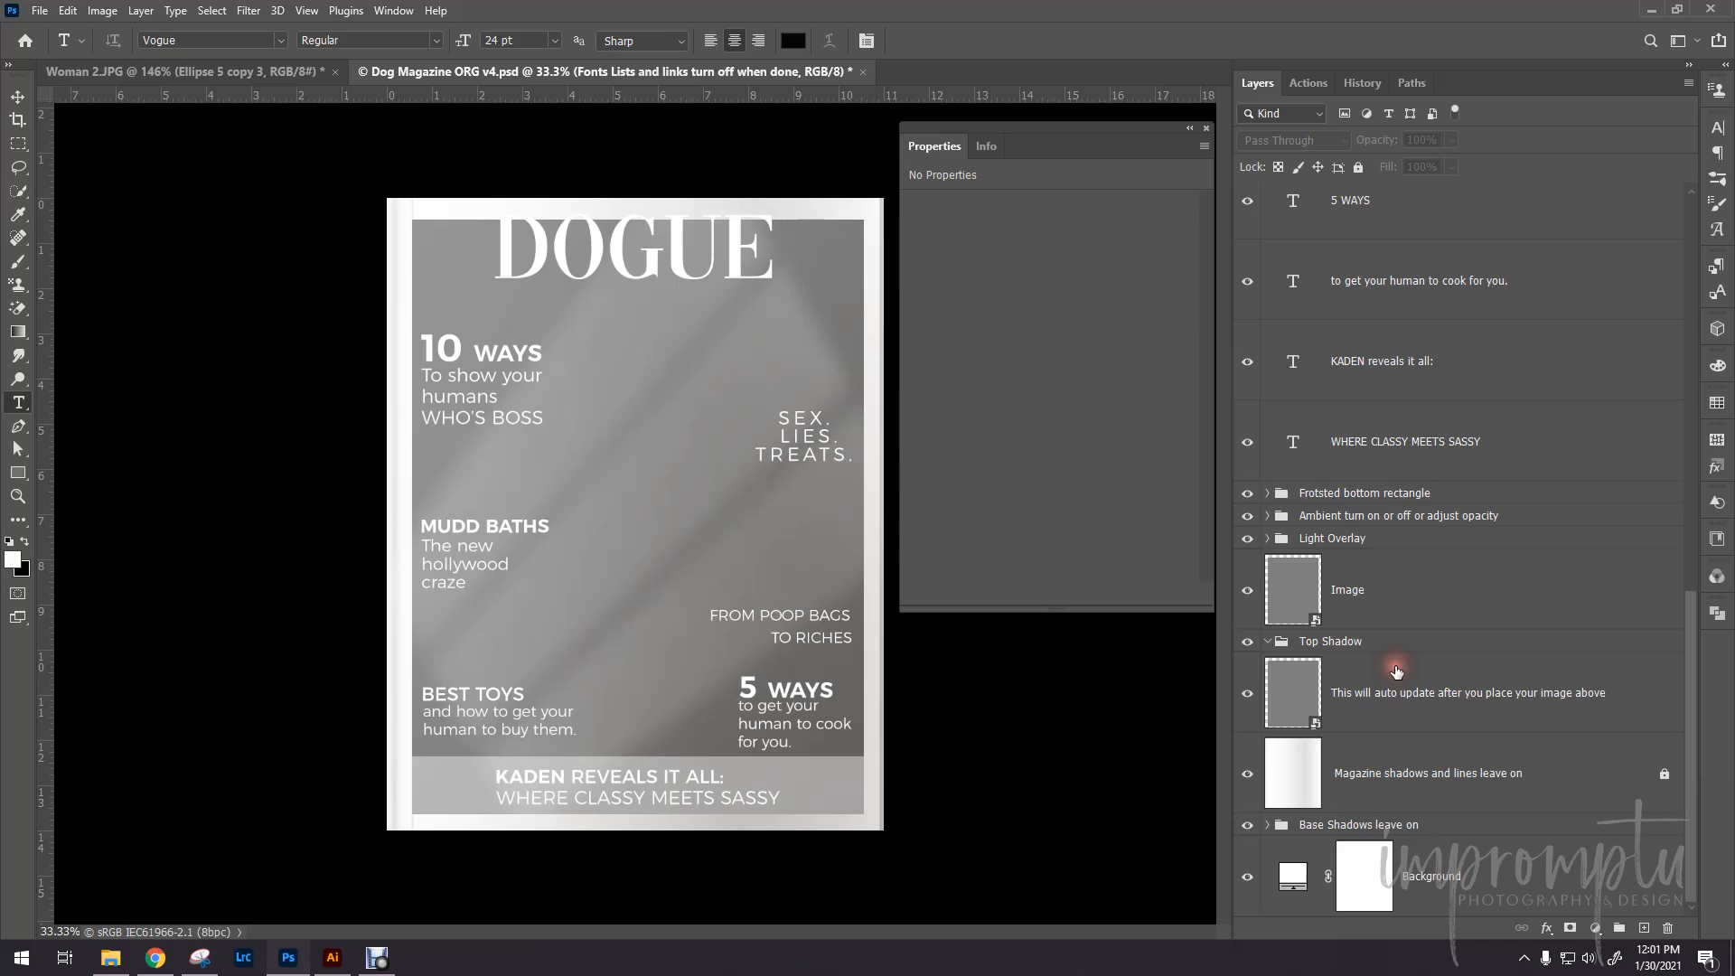
double_click(1315, 624)
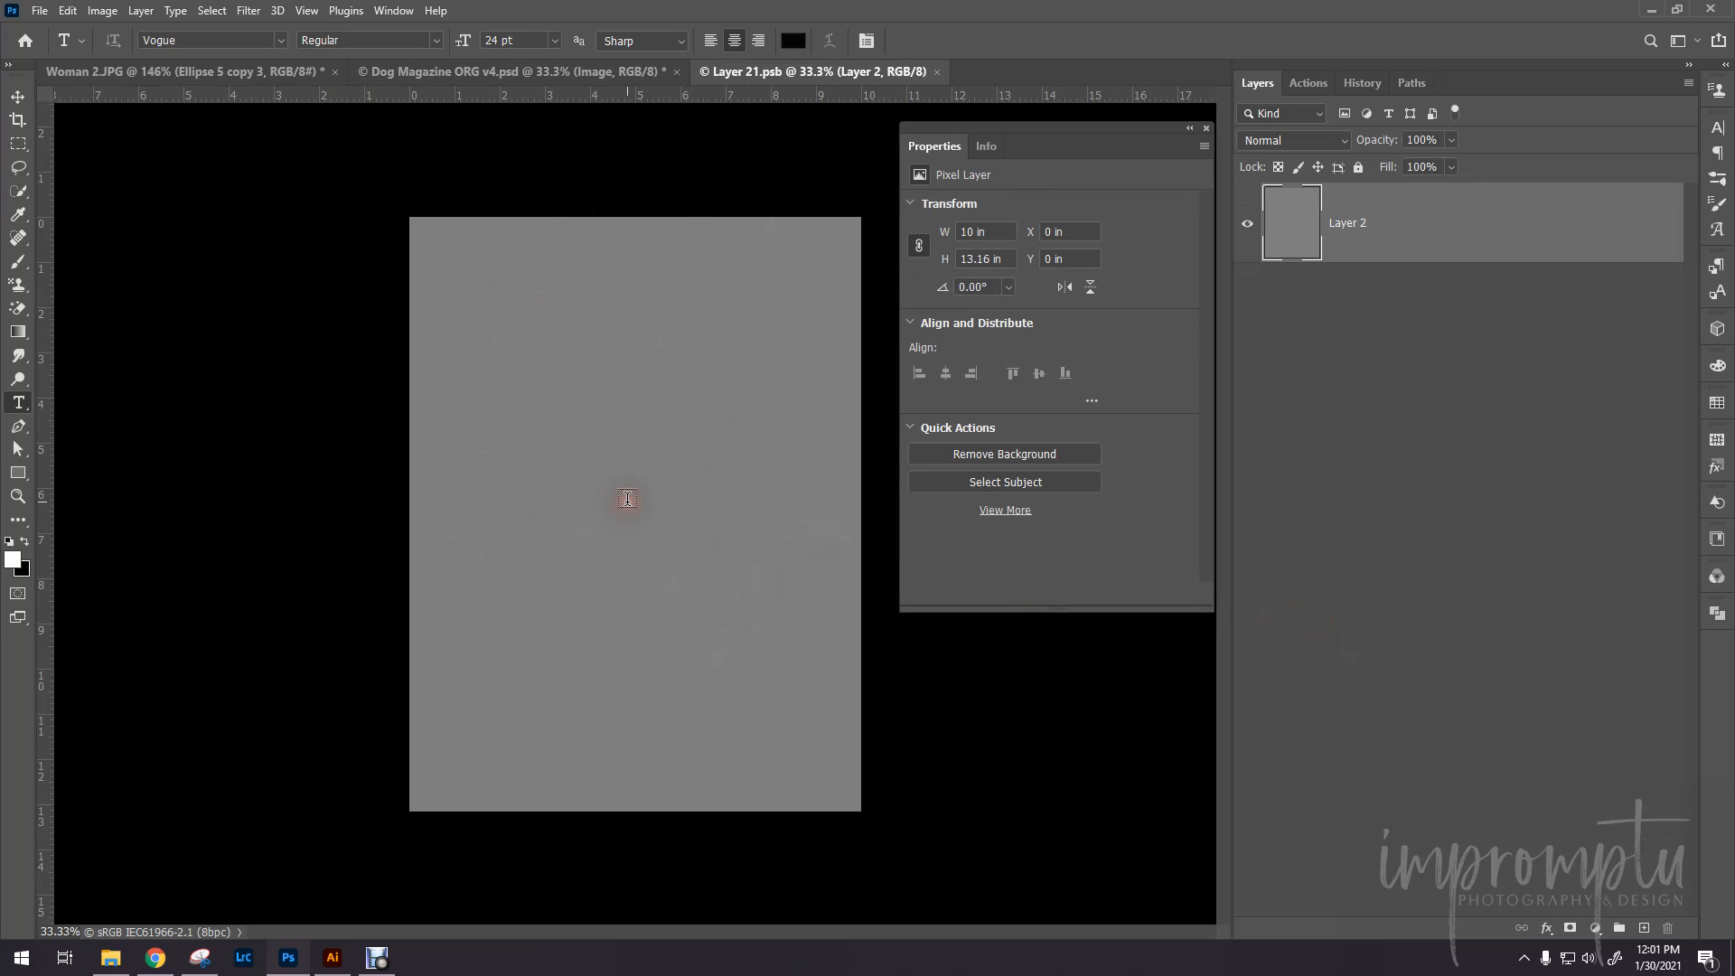
click(38, 14)
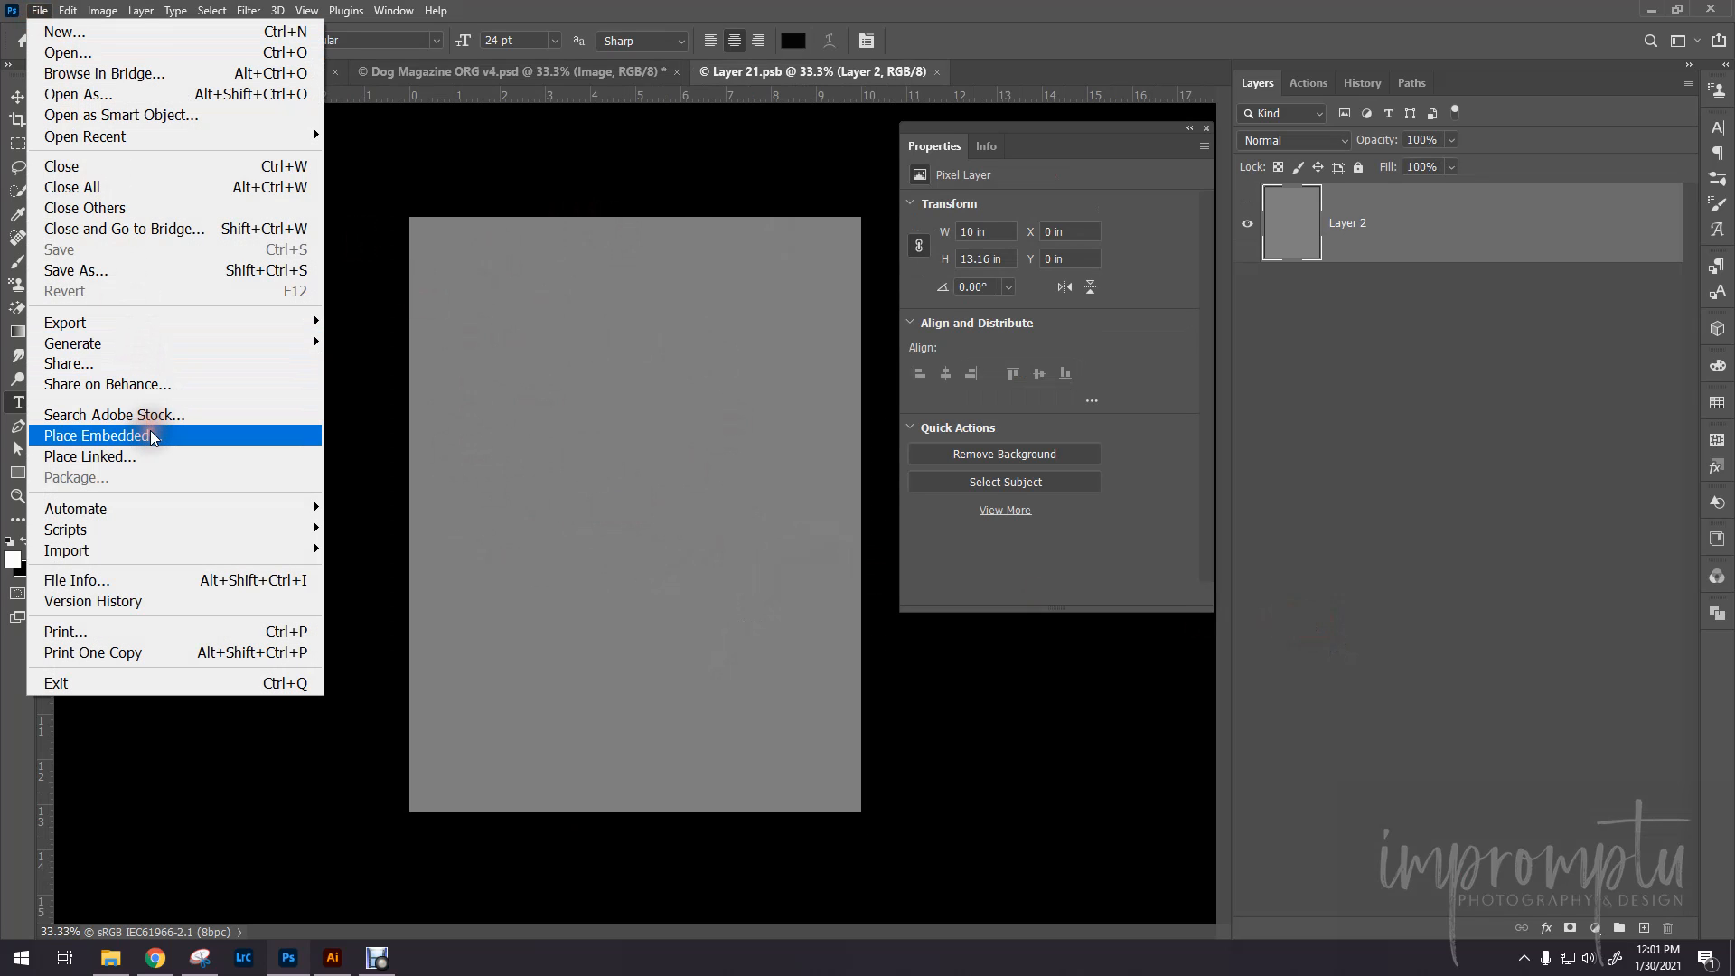
click(150, 430)
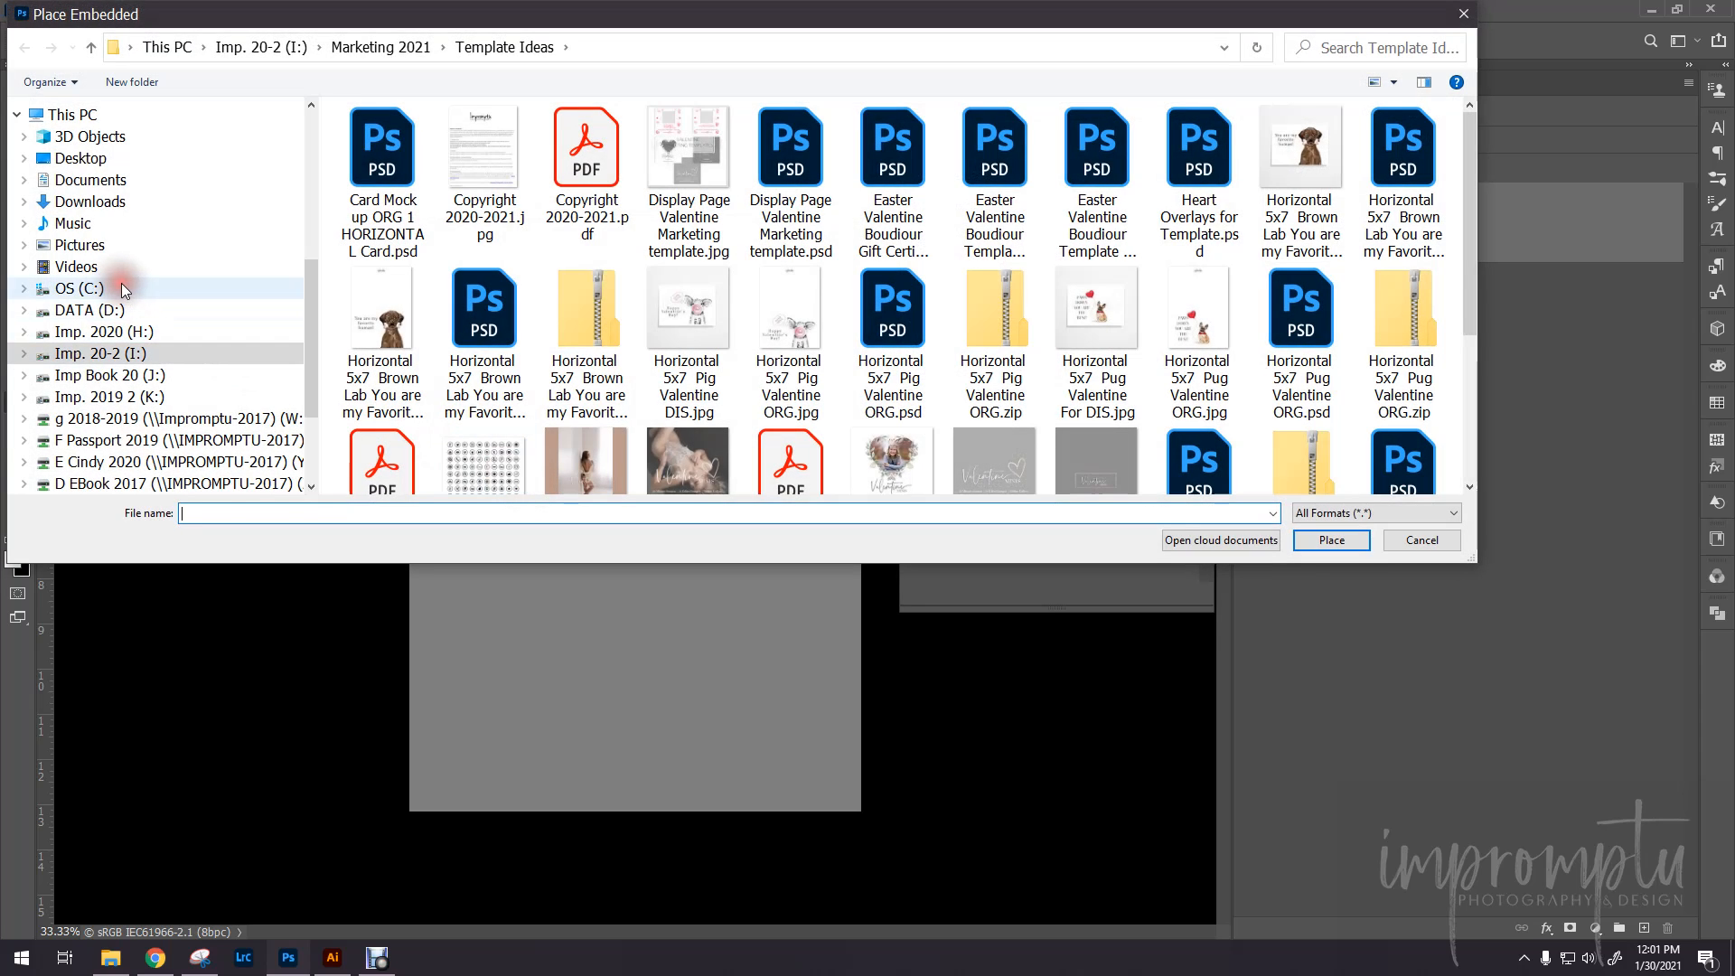
scroll(121, 284, up, 6)
click(136, 324)
click(136, 340)
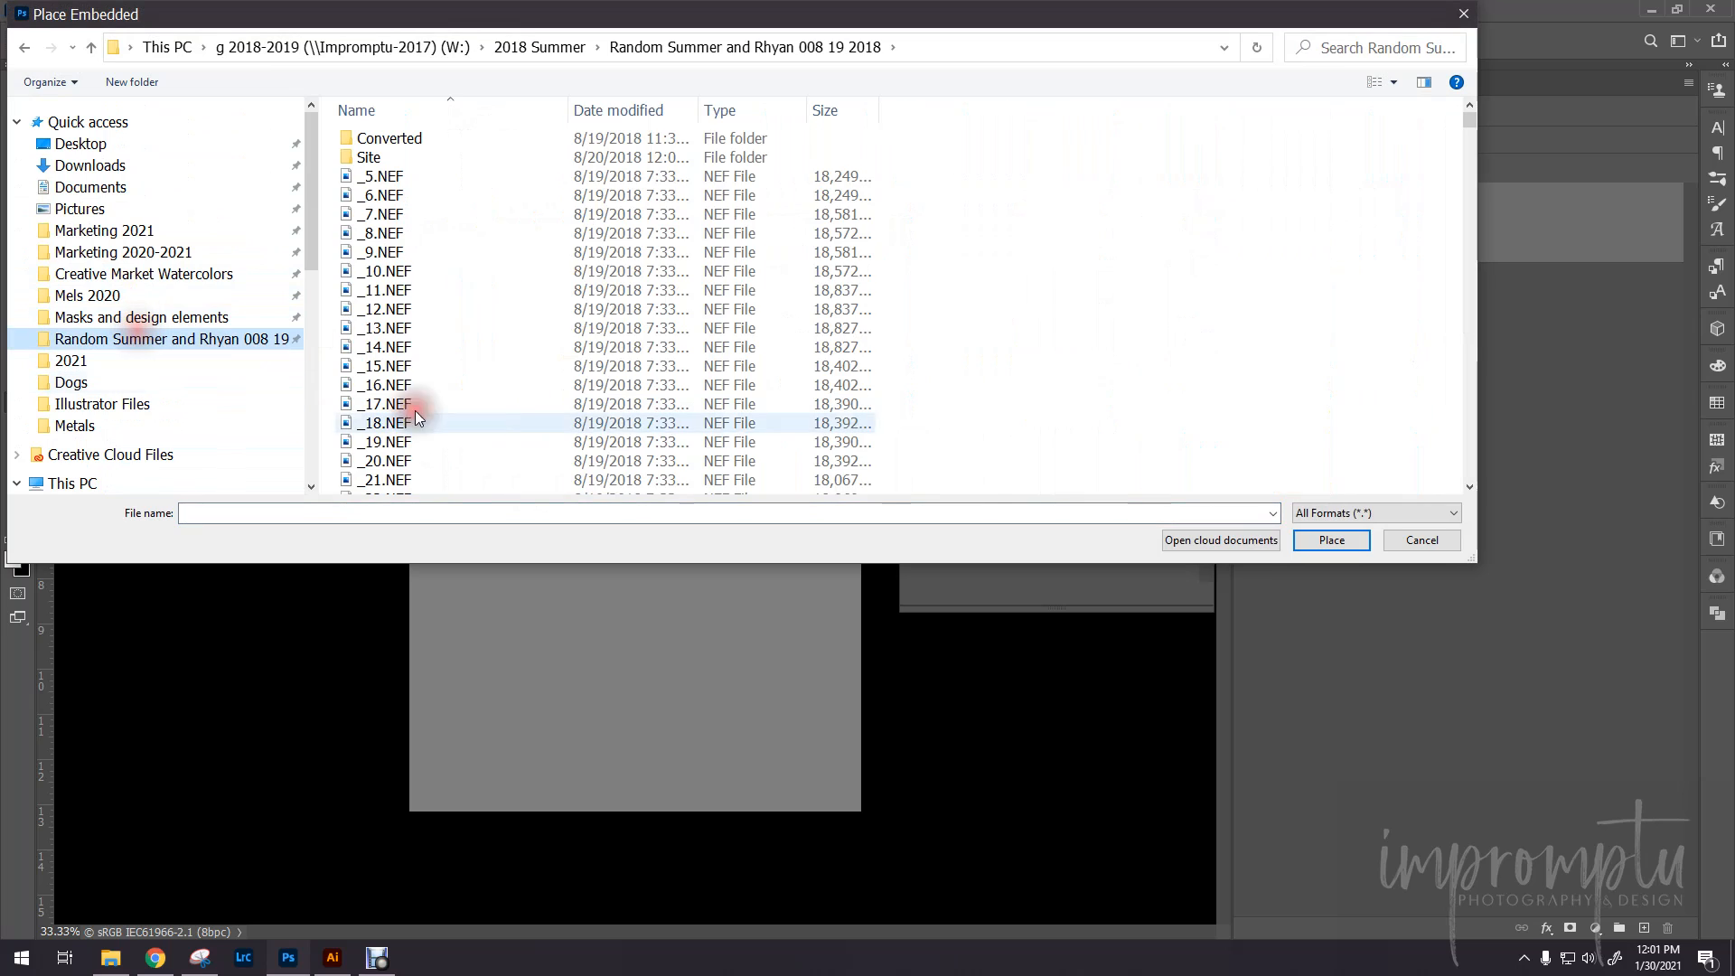
double_click(399, 140)
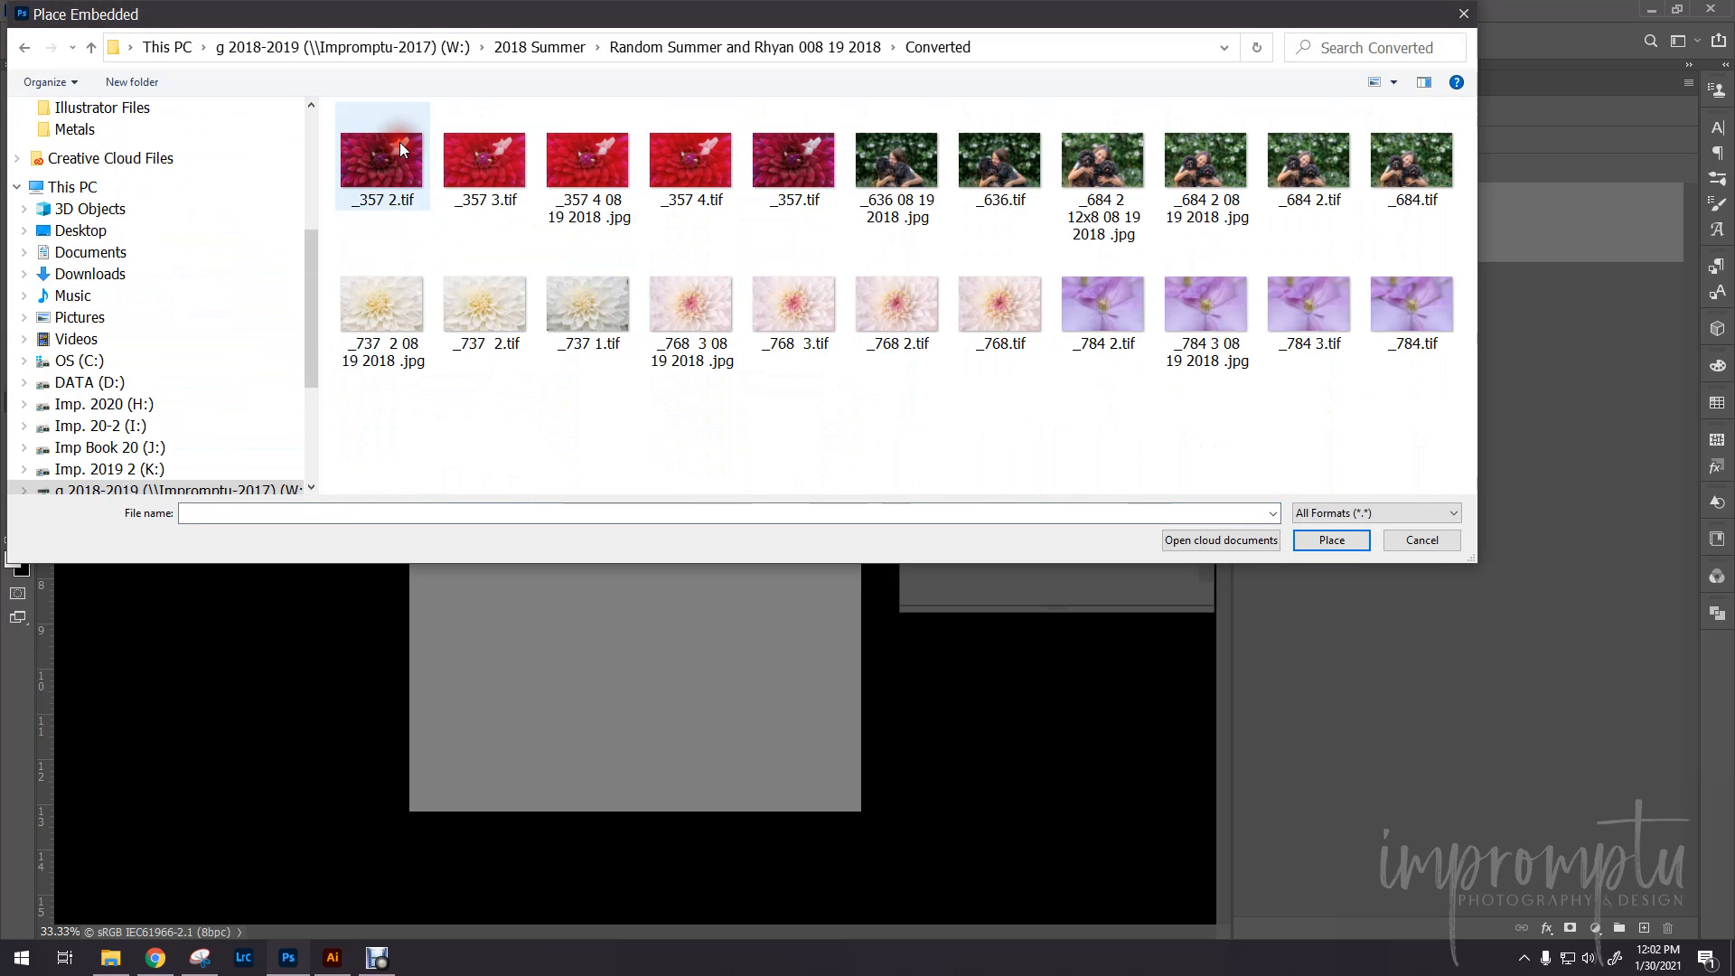
click(1082, 212)
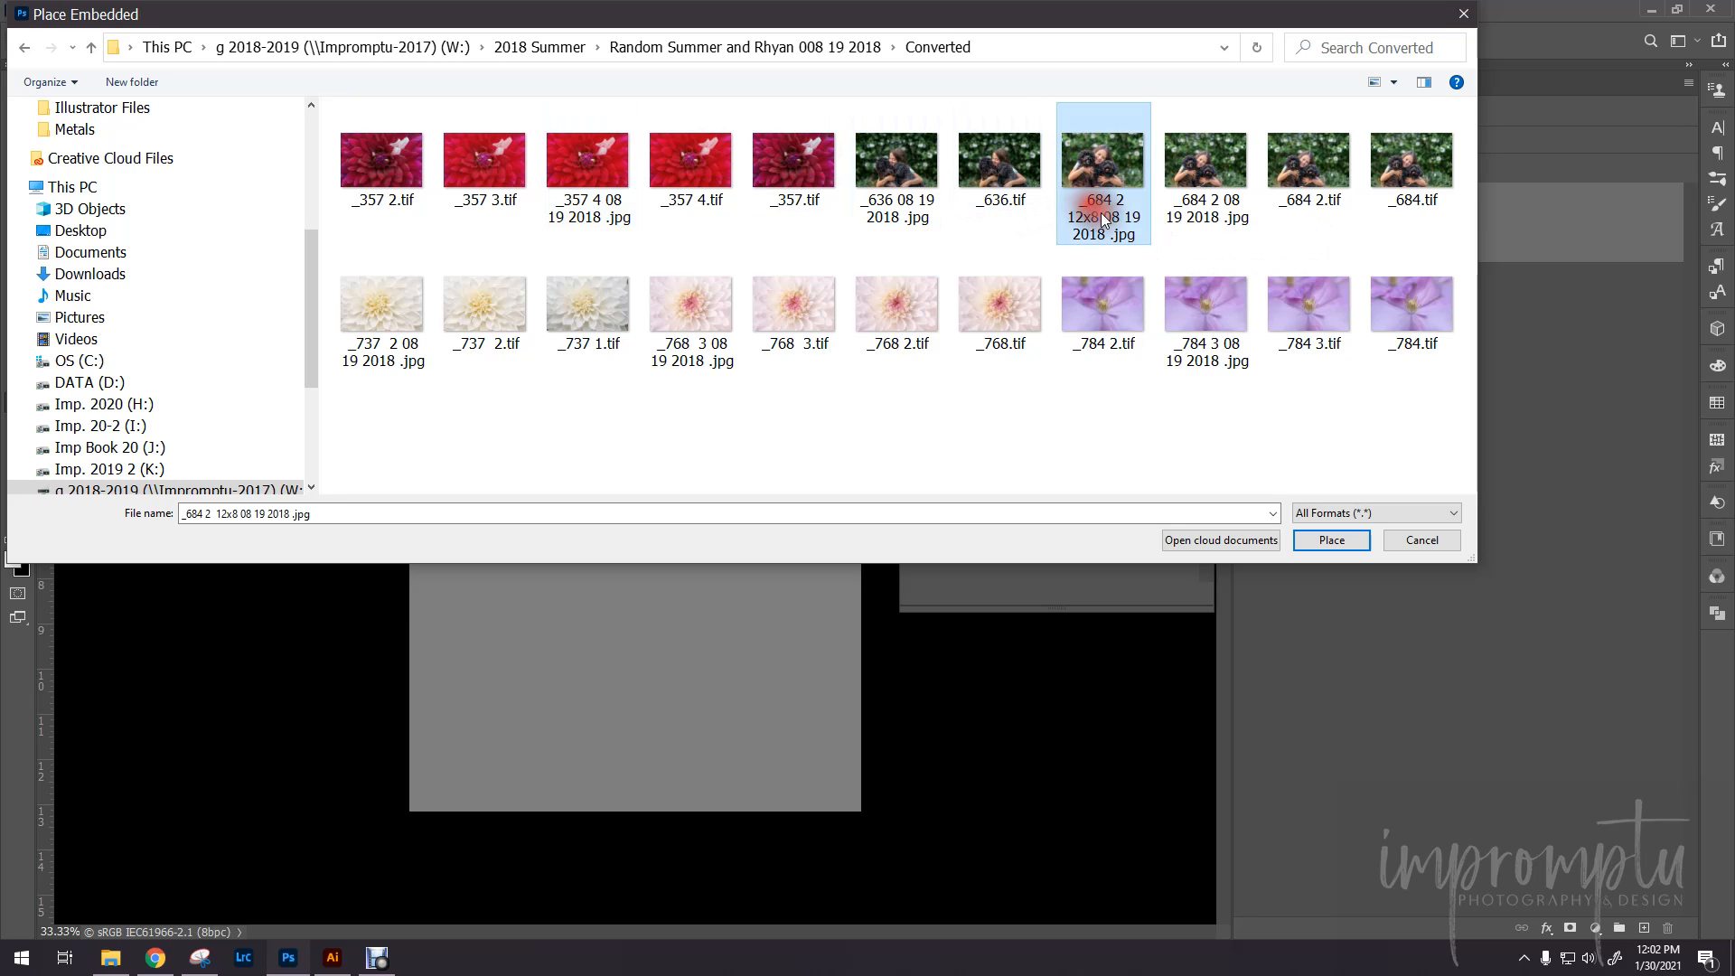
click(1332, 540)
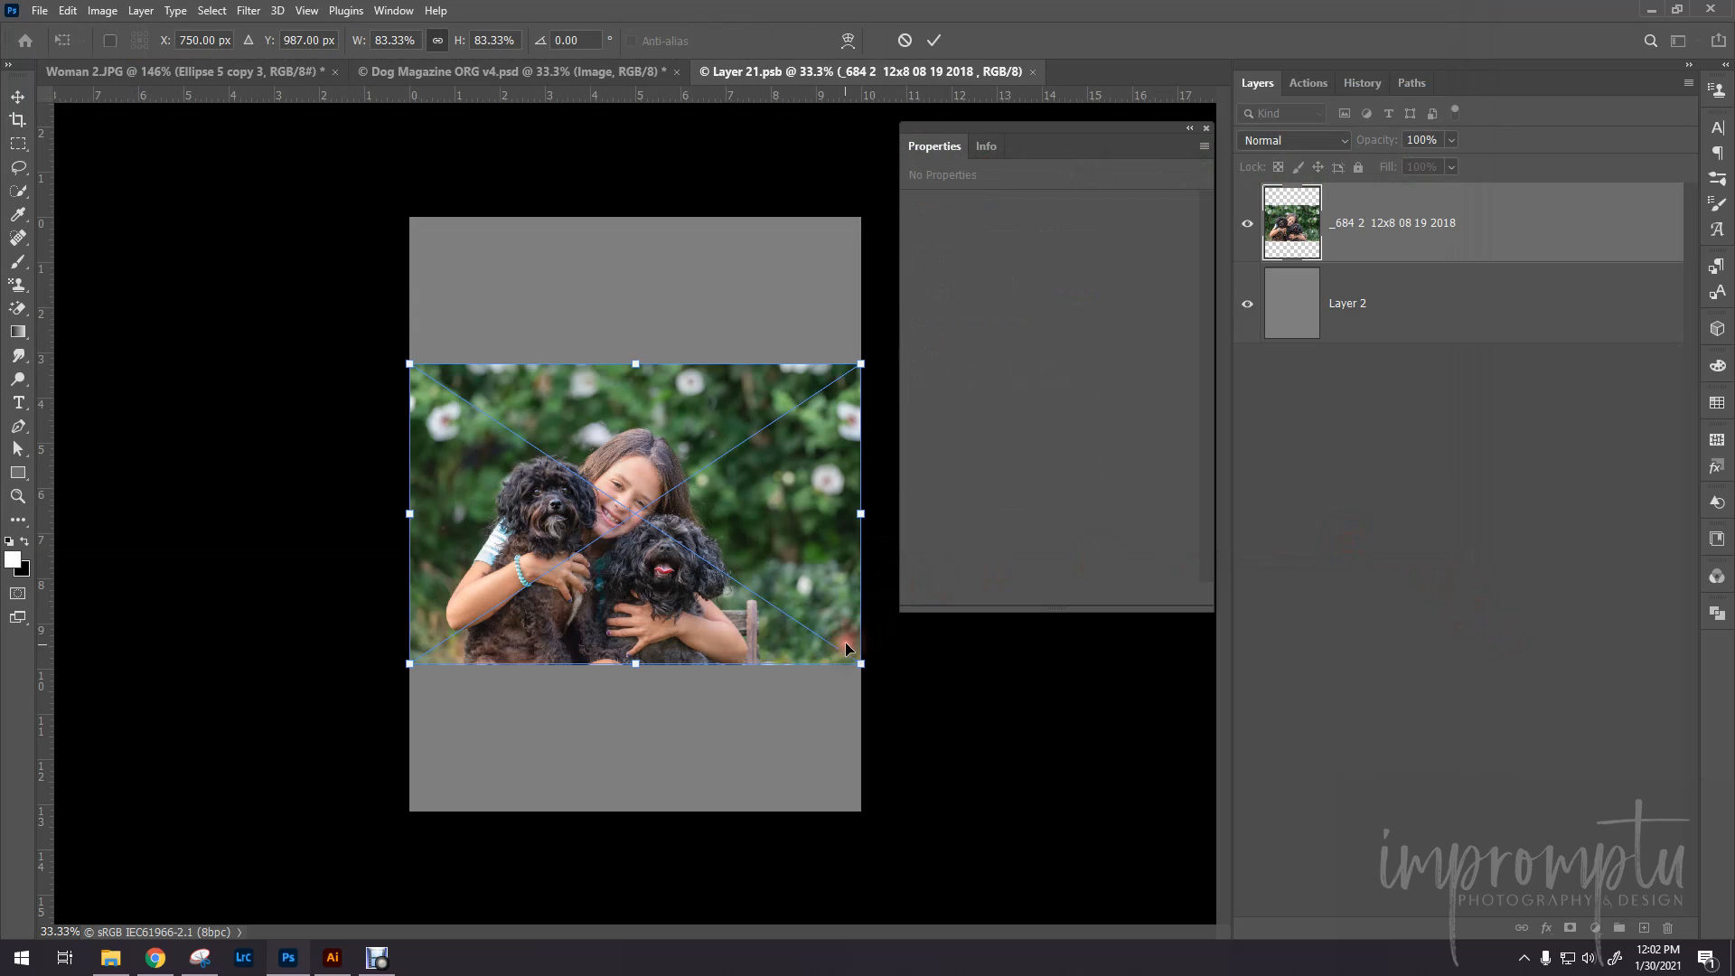
- Scale the placed photo proportionally to about 170%, position it to fill the canvas with all three faces in frame, and commit the transform
drag(639, 365, 659, 226)
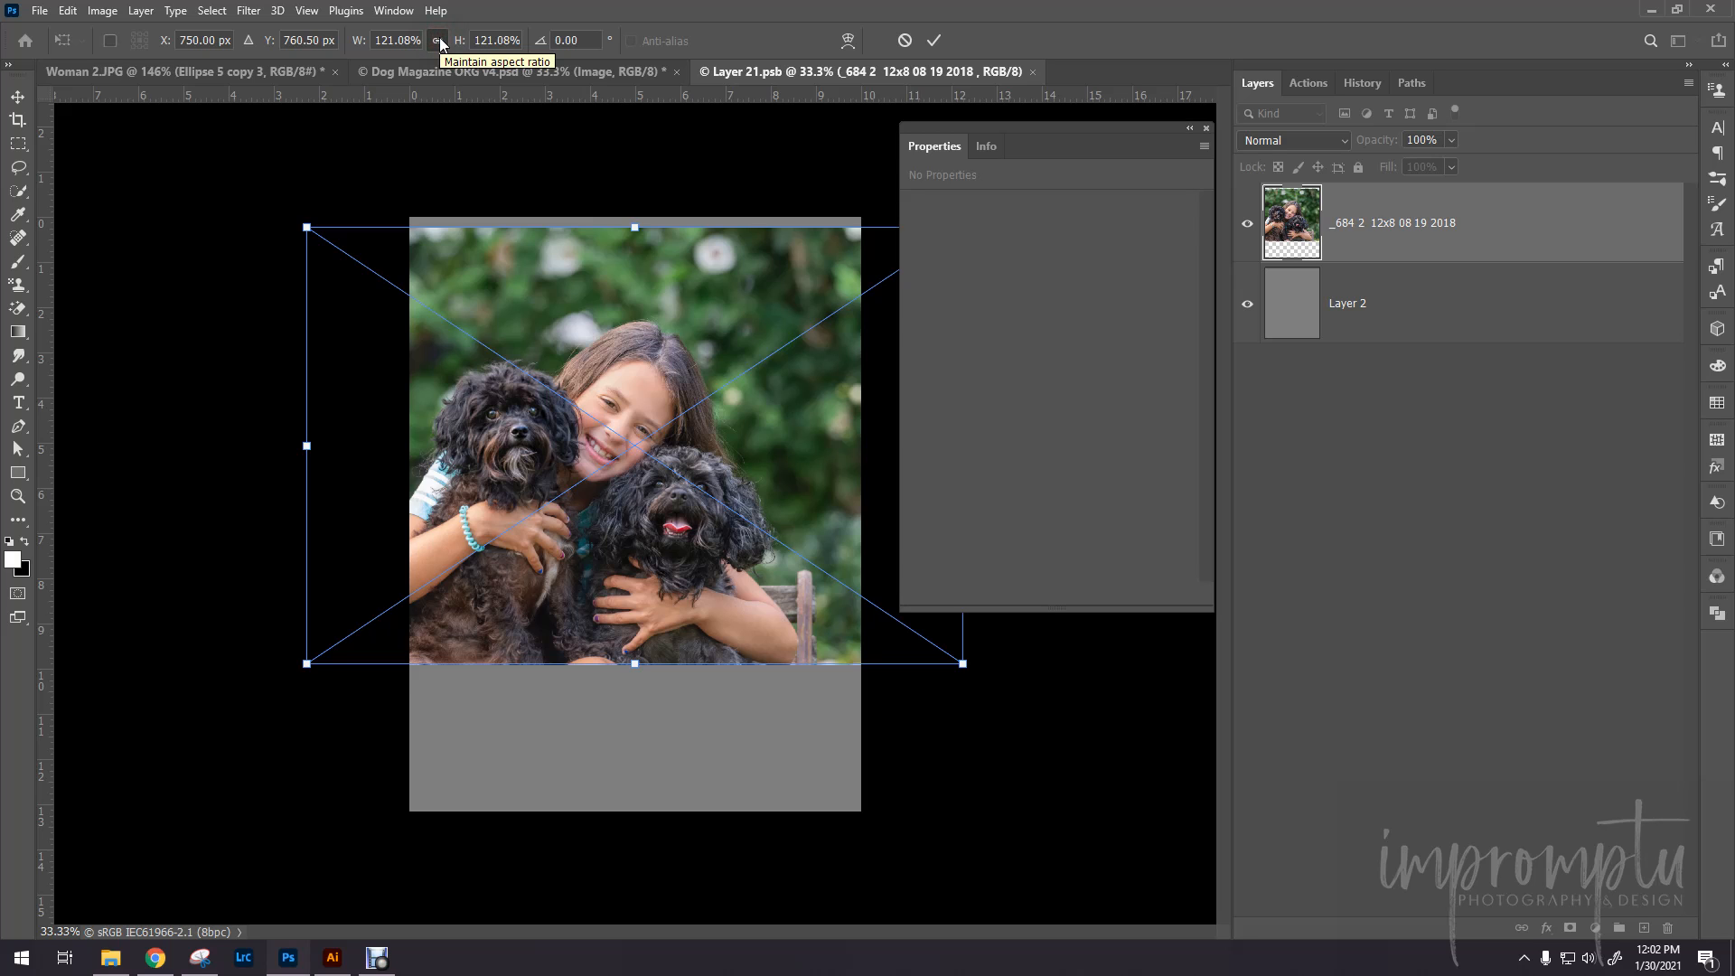
drag(635, 227, 630, 135)
drag(638, 664, 659, 826)
drag(690, 710, 735, 707)
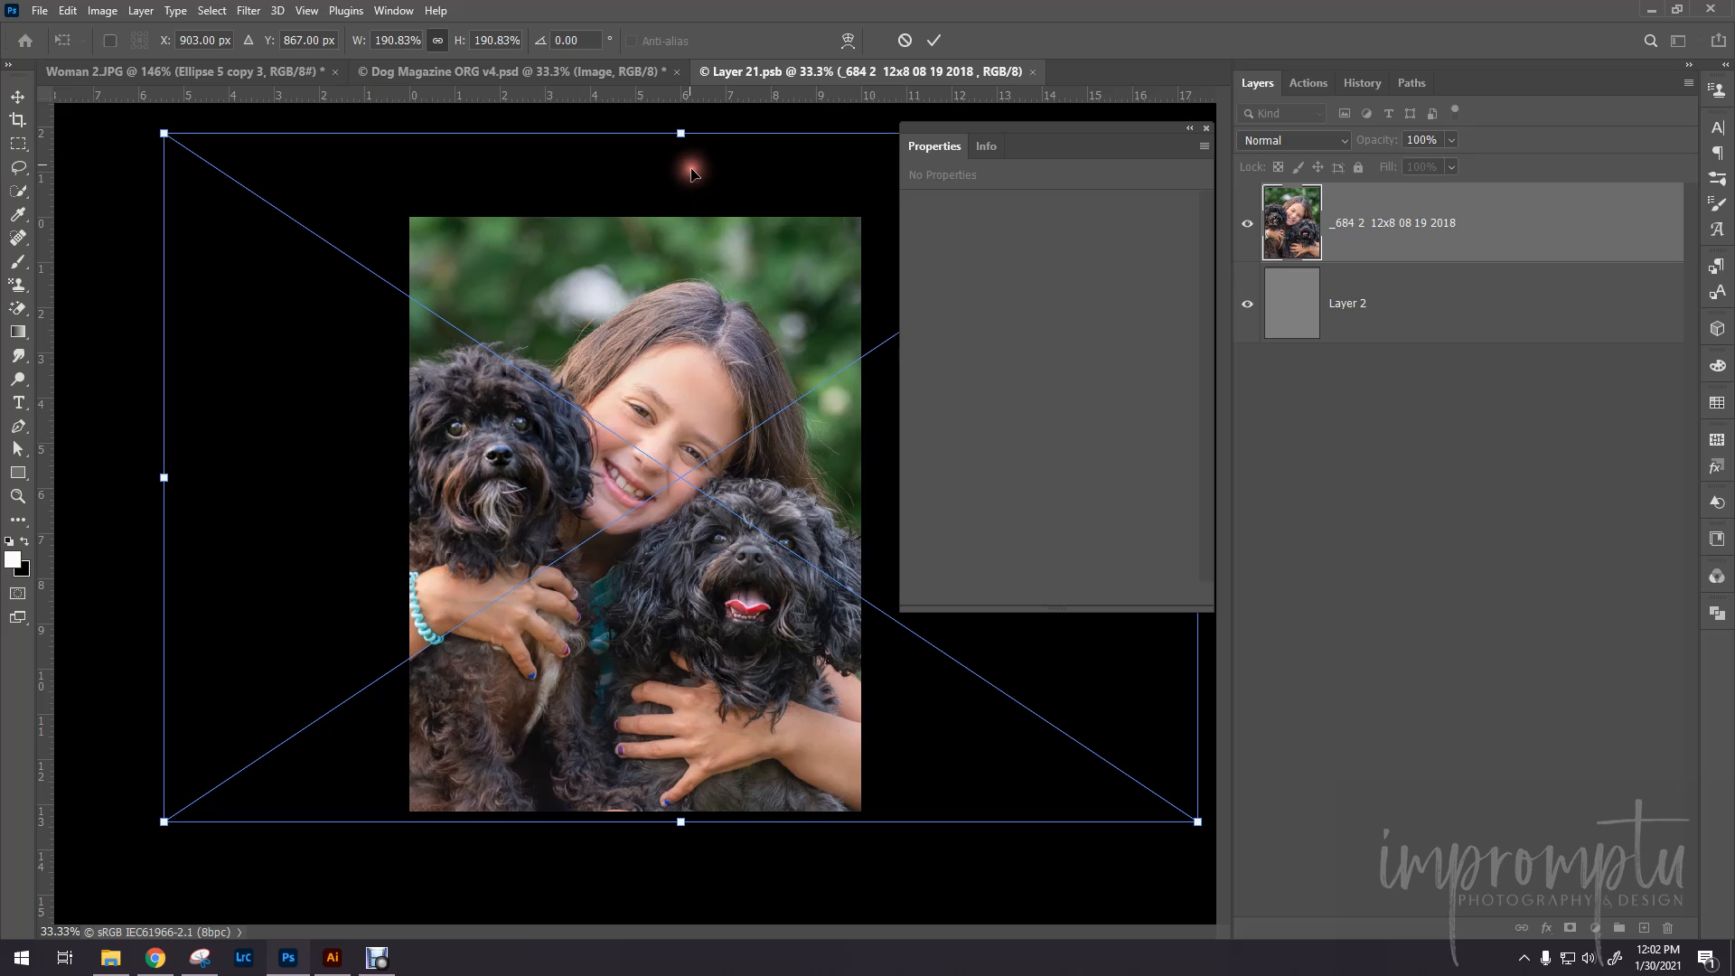
drag(680, 134, 680, 209)
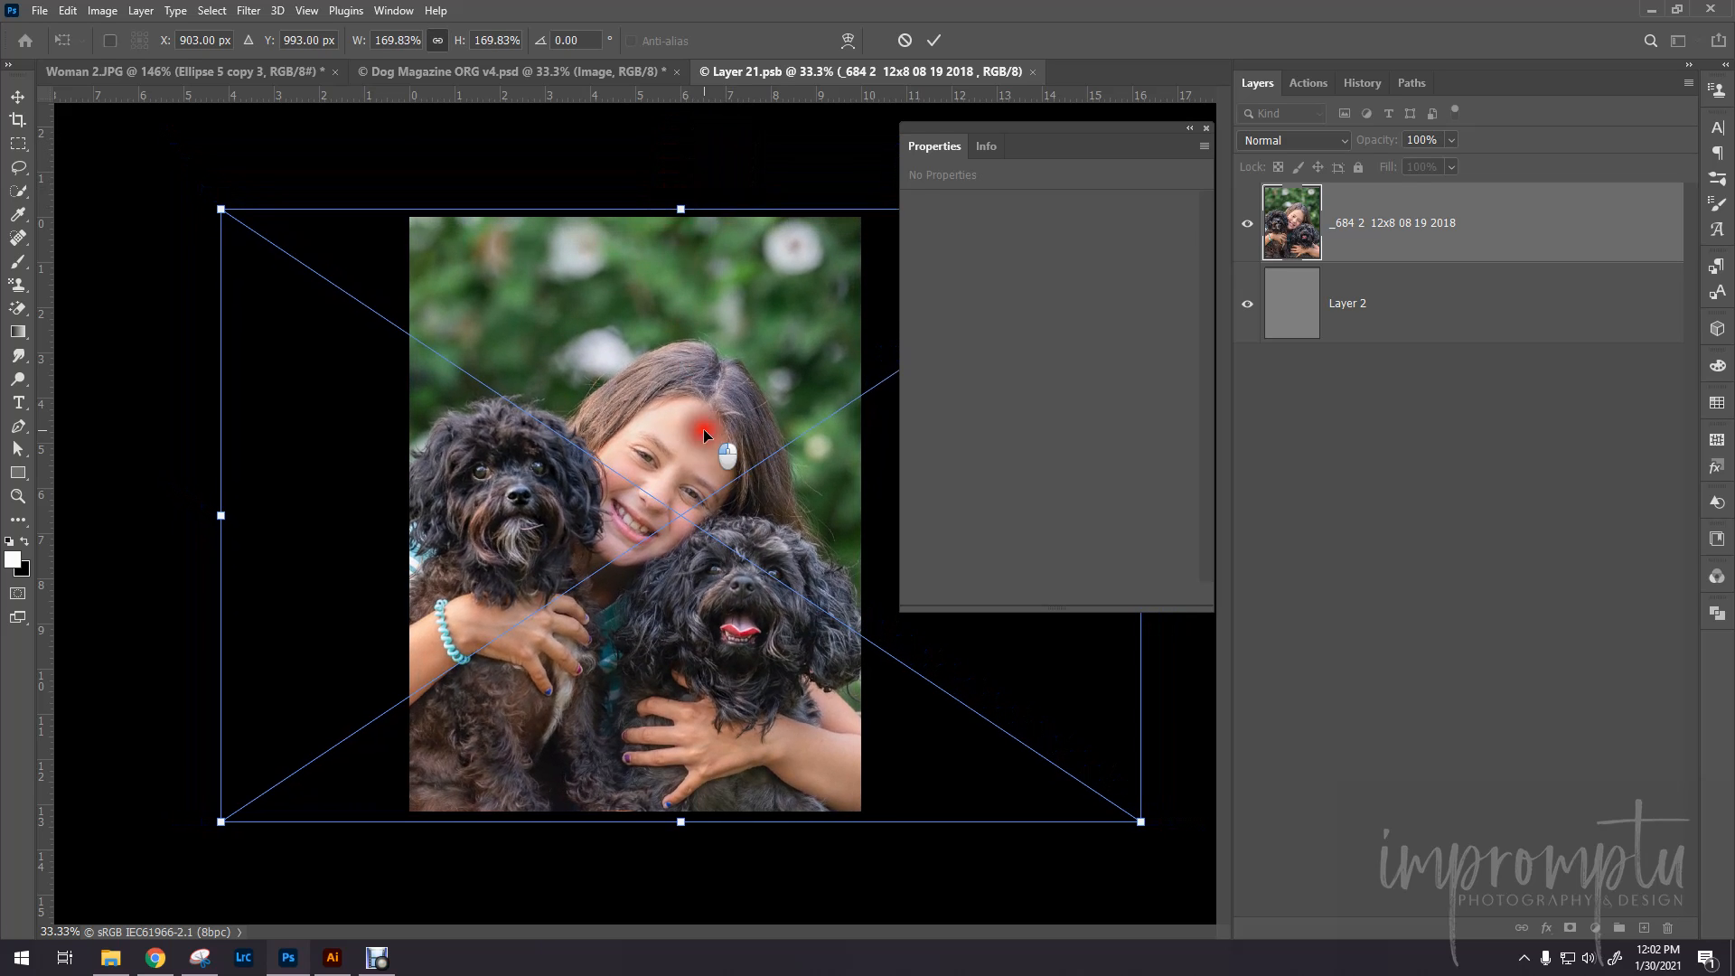
drag(707, 431, 711, 436)
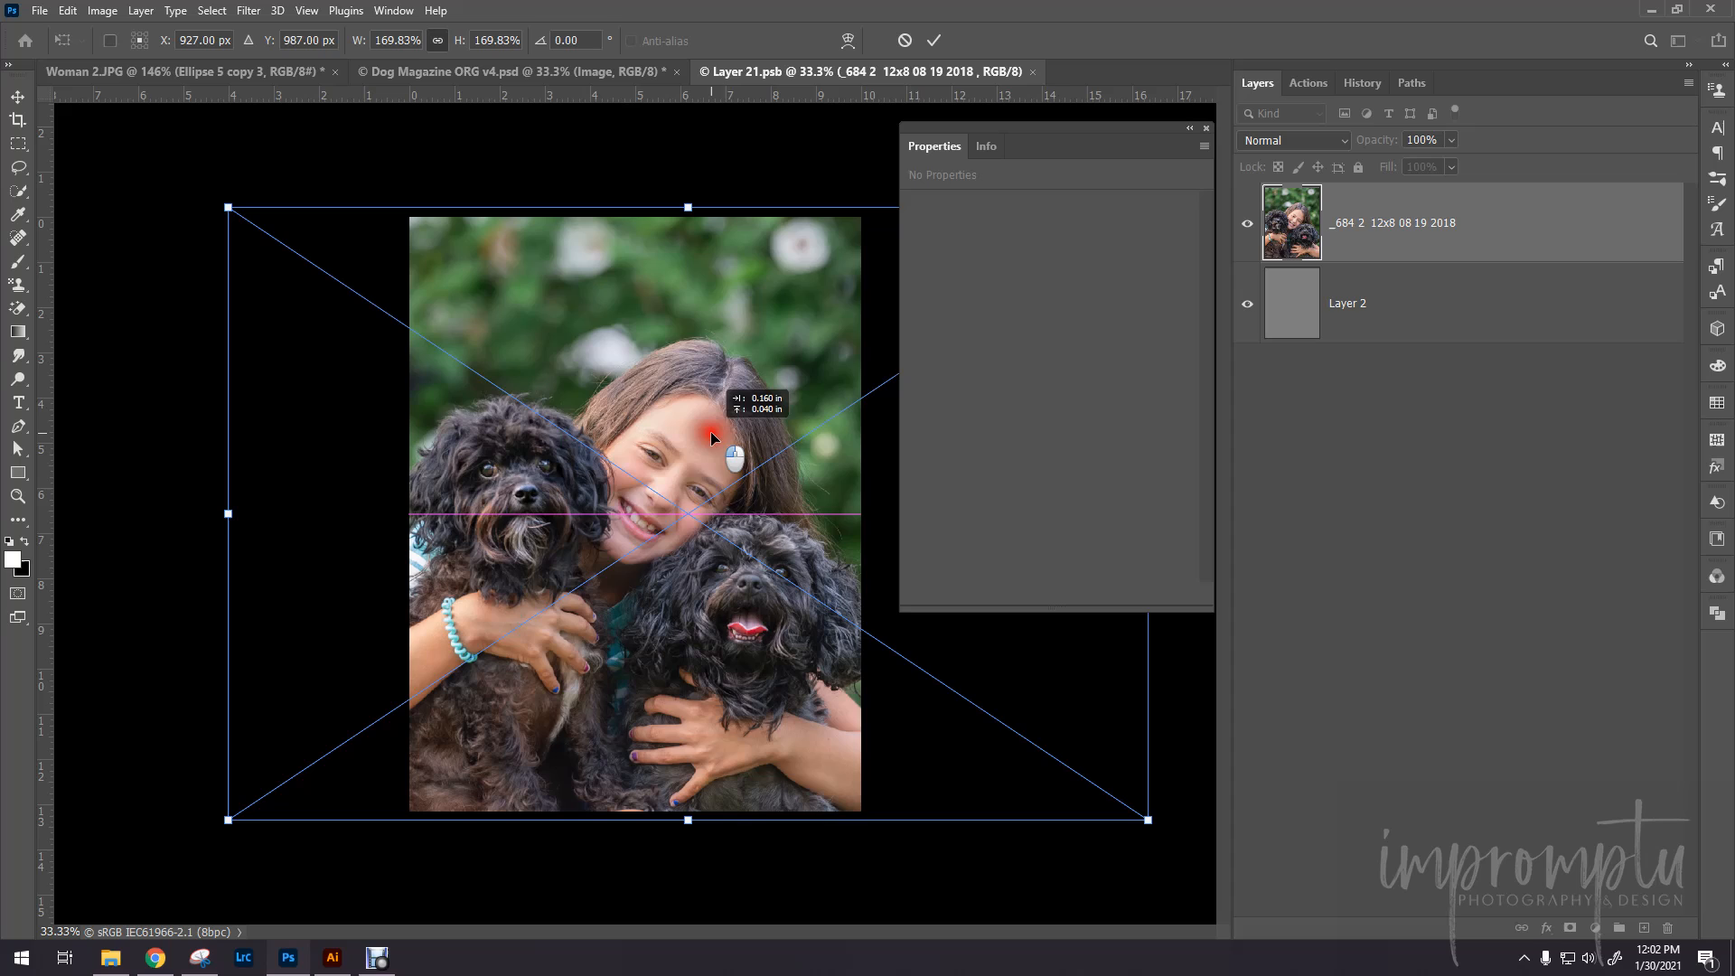
drag(710, 432, 710, 431)
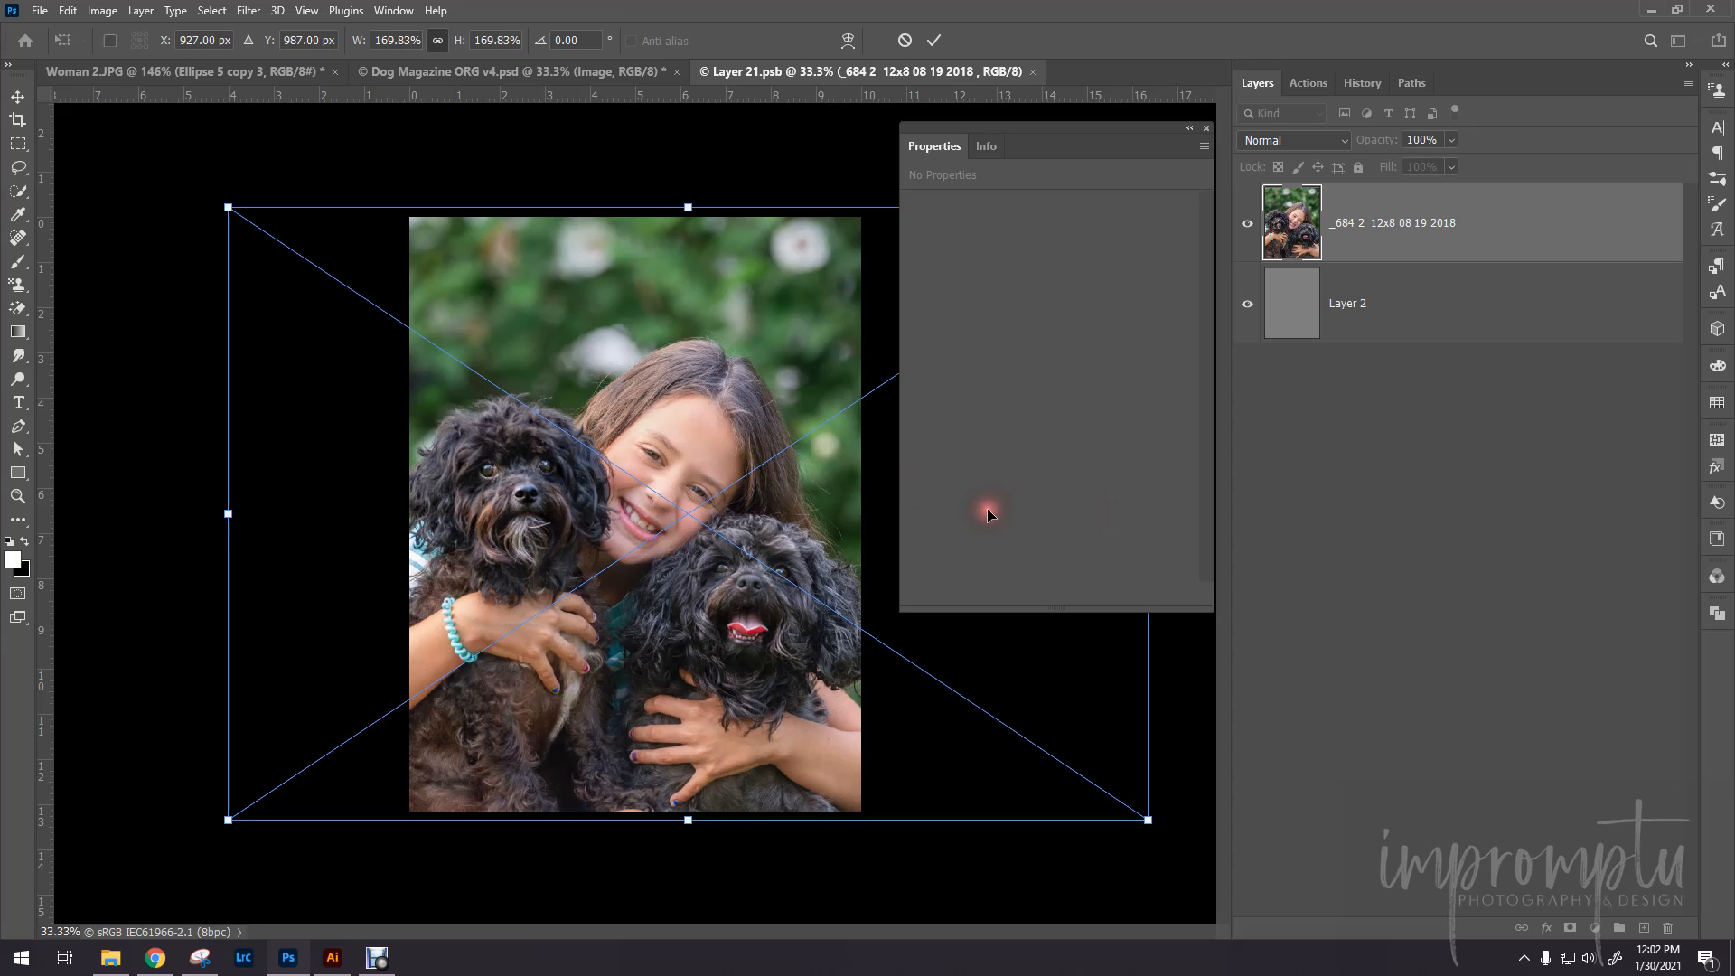
click(933, 39)
- Save the edited smart object contents and return to the Dog Magazine ORG v4.psd document
key(t)
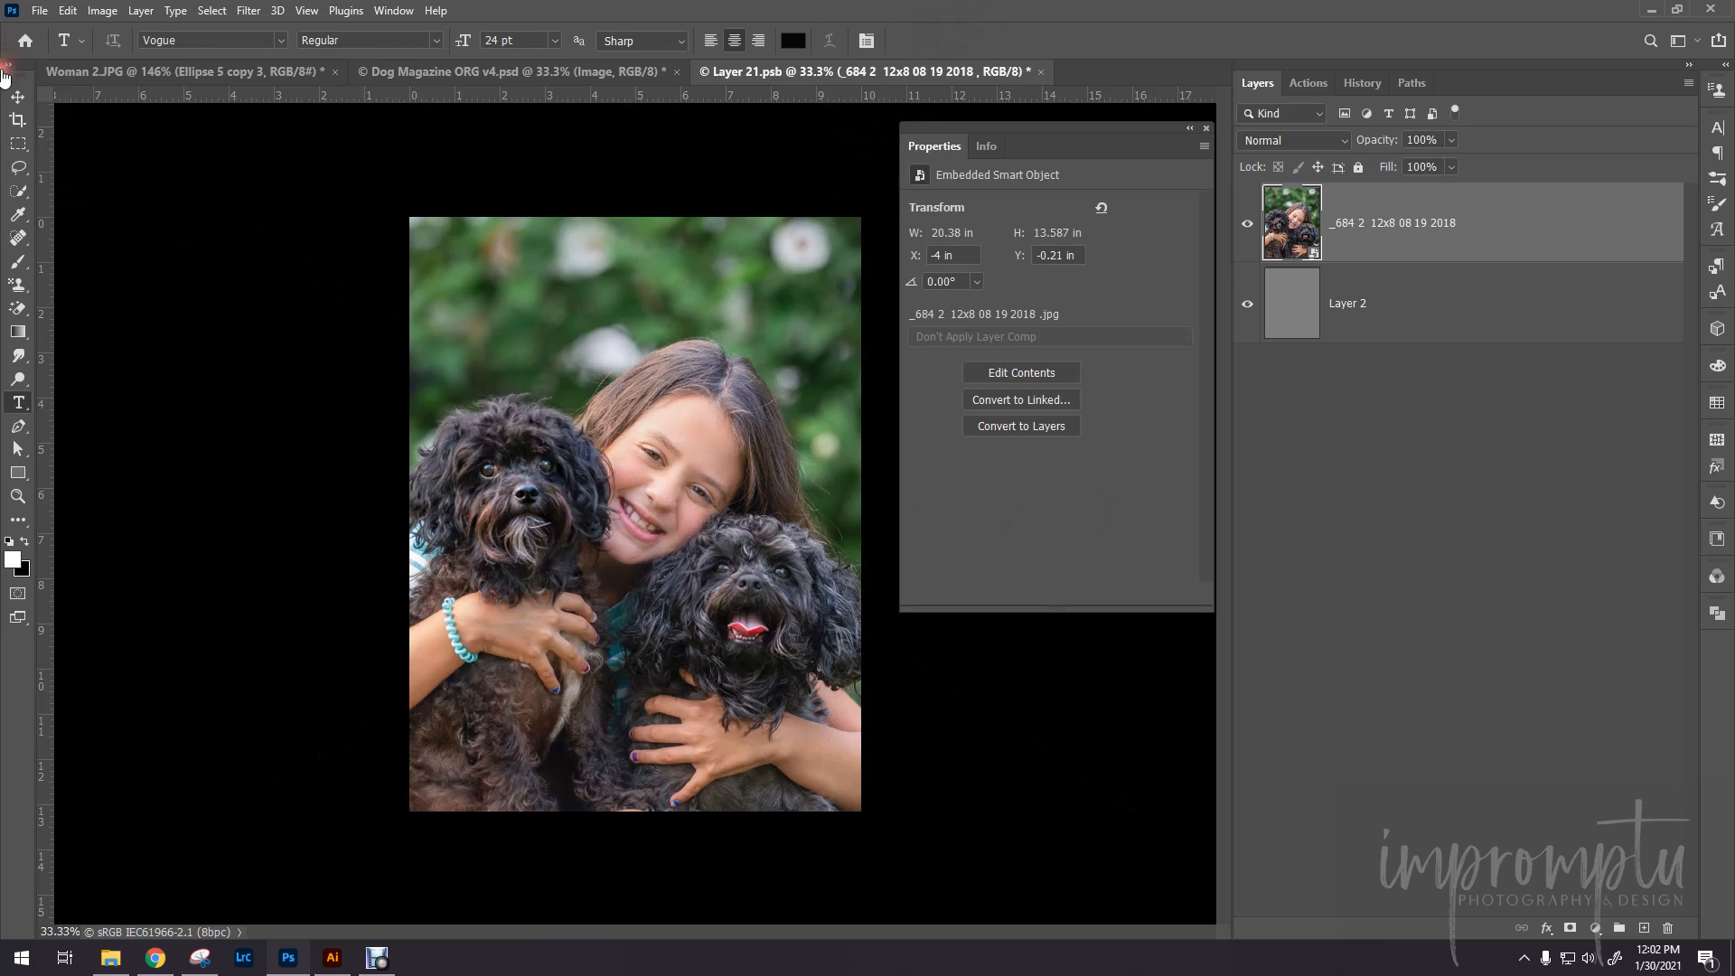
click(40, 9)
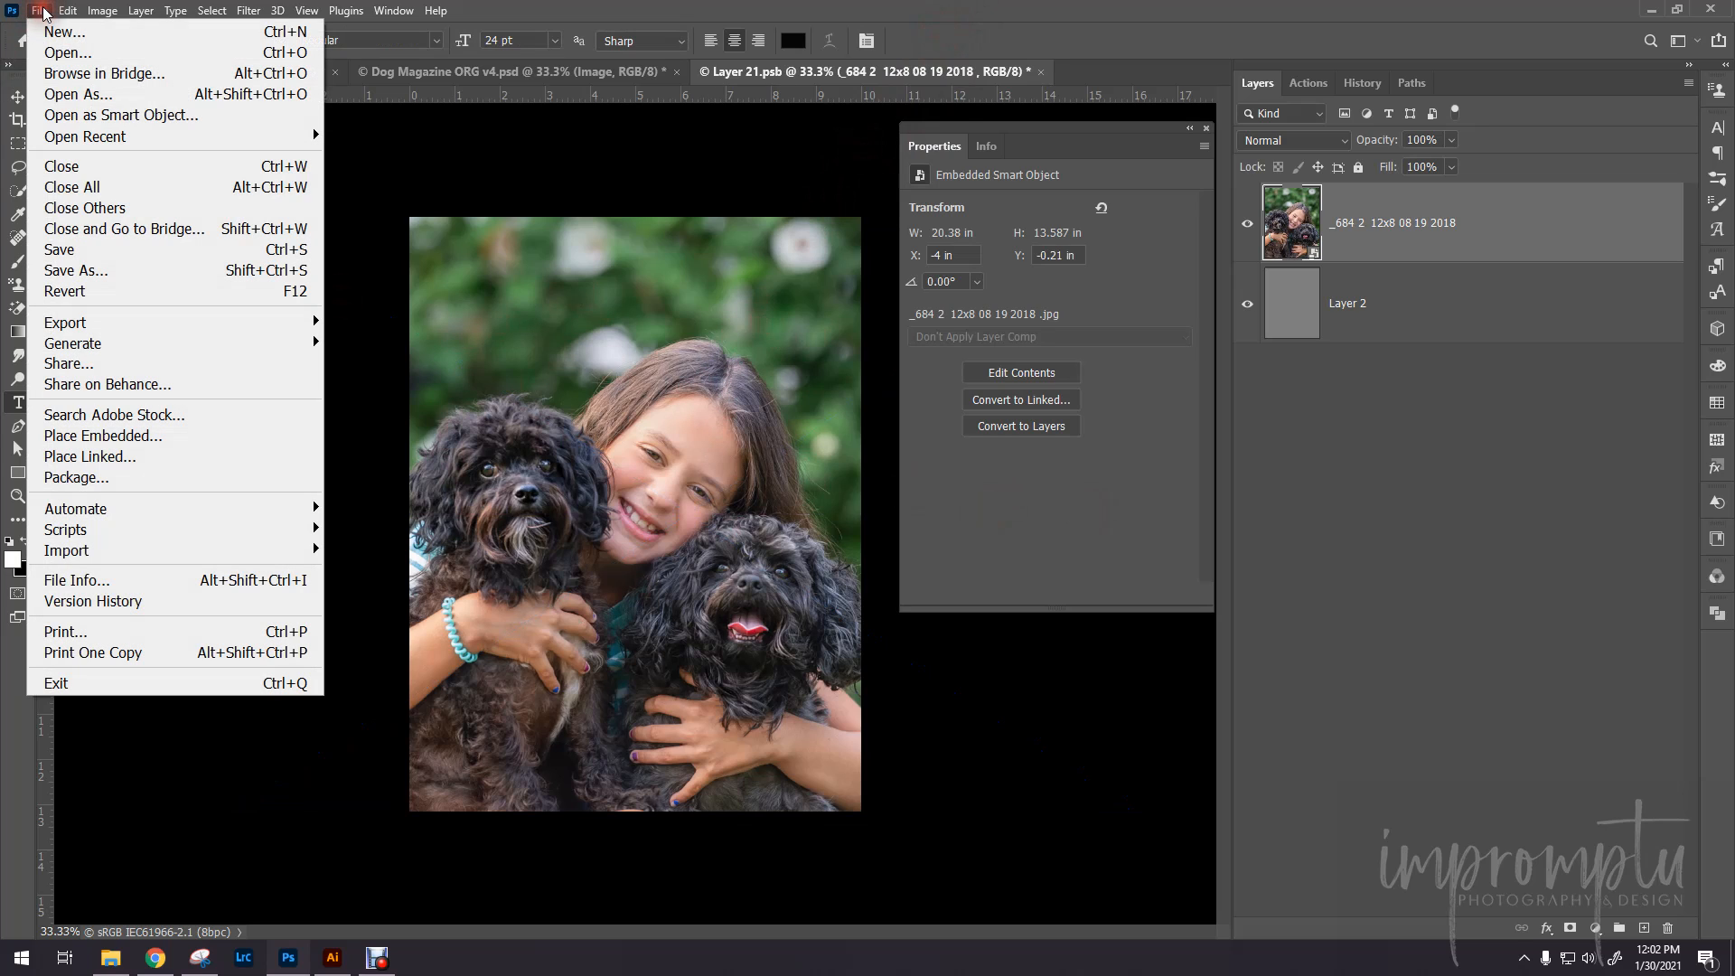
click(93, 250)
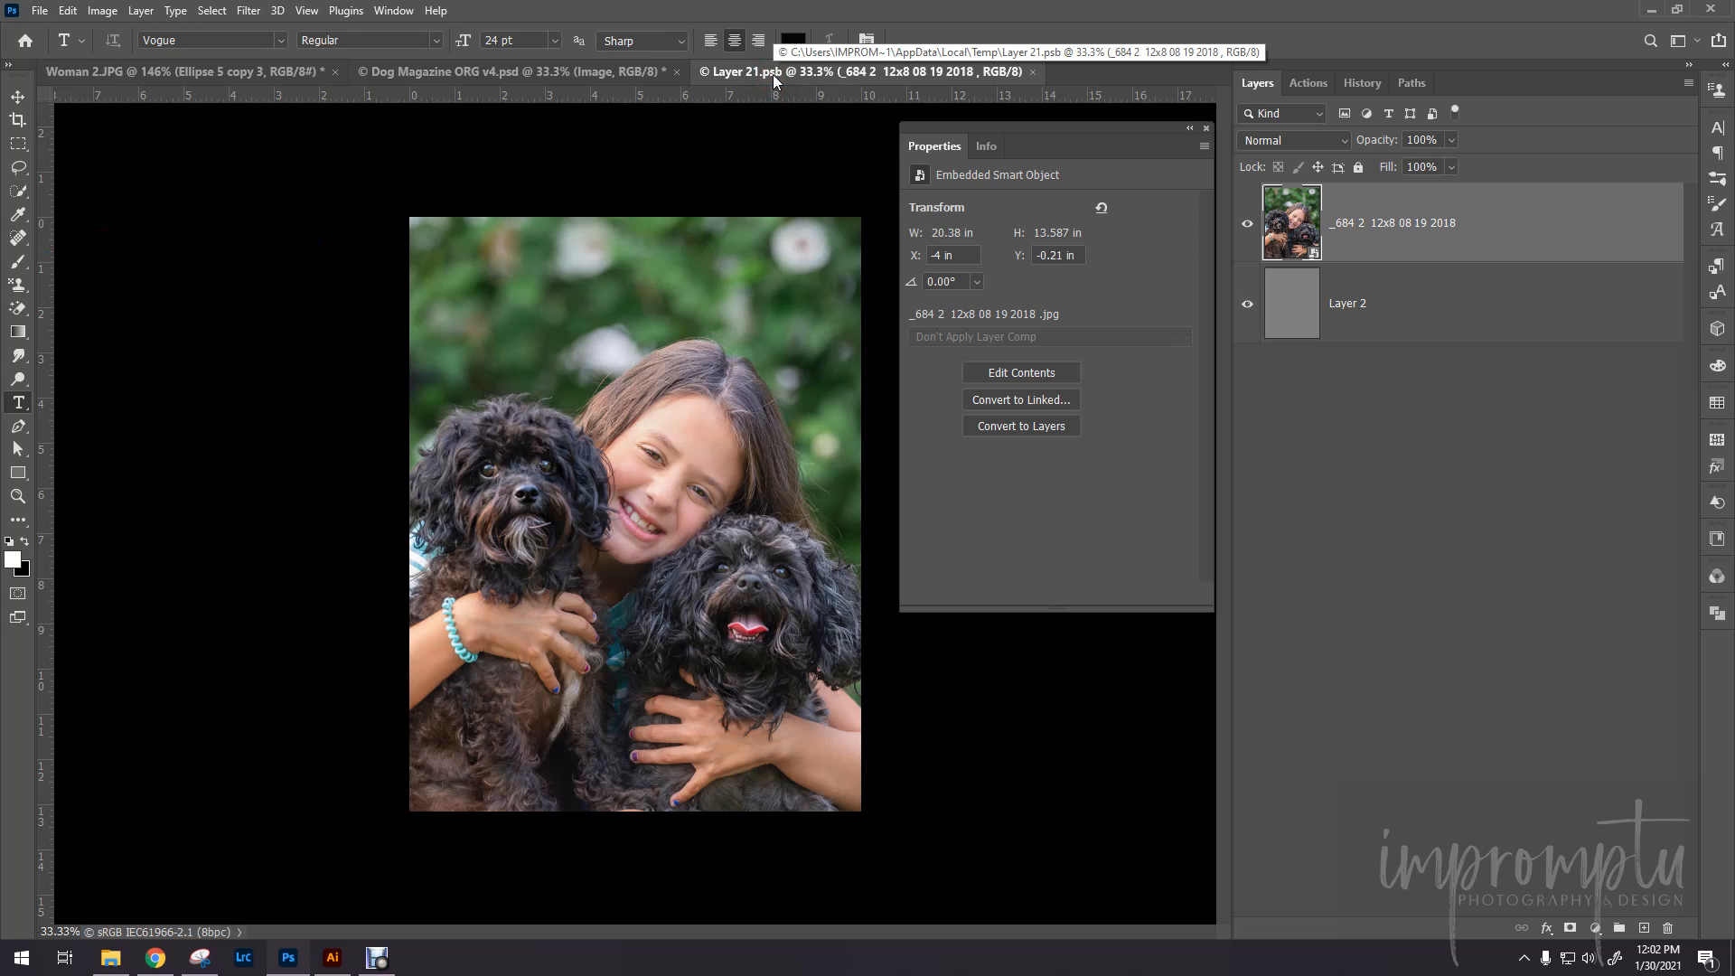
click(451, 71)
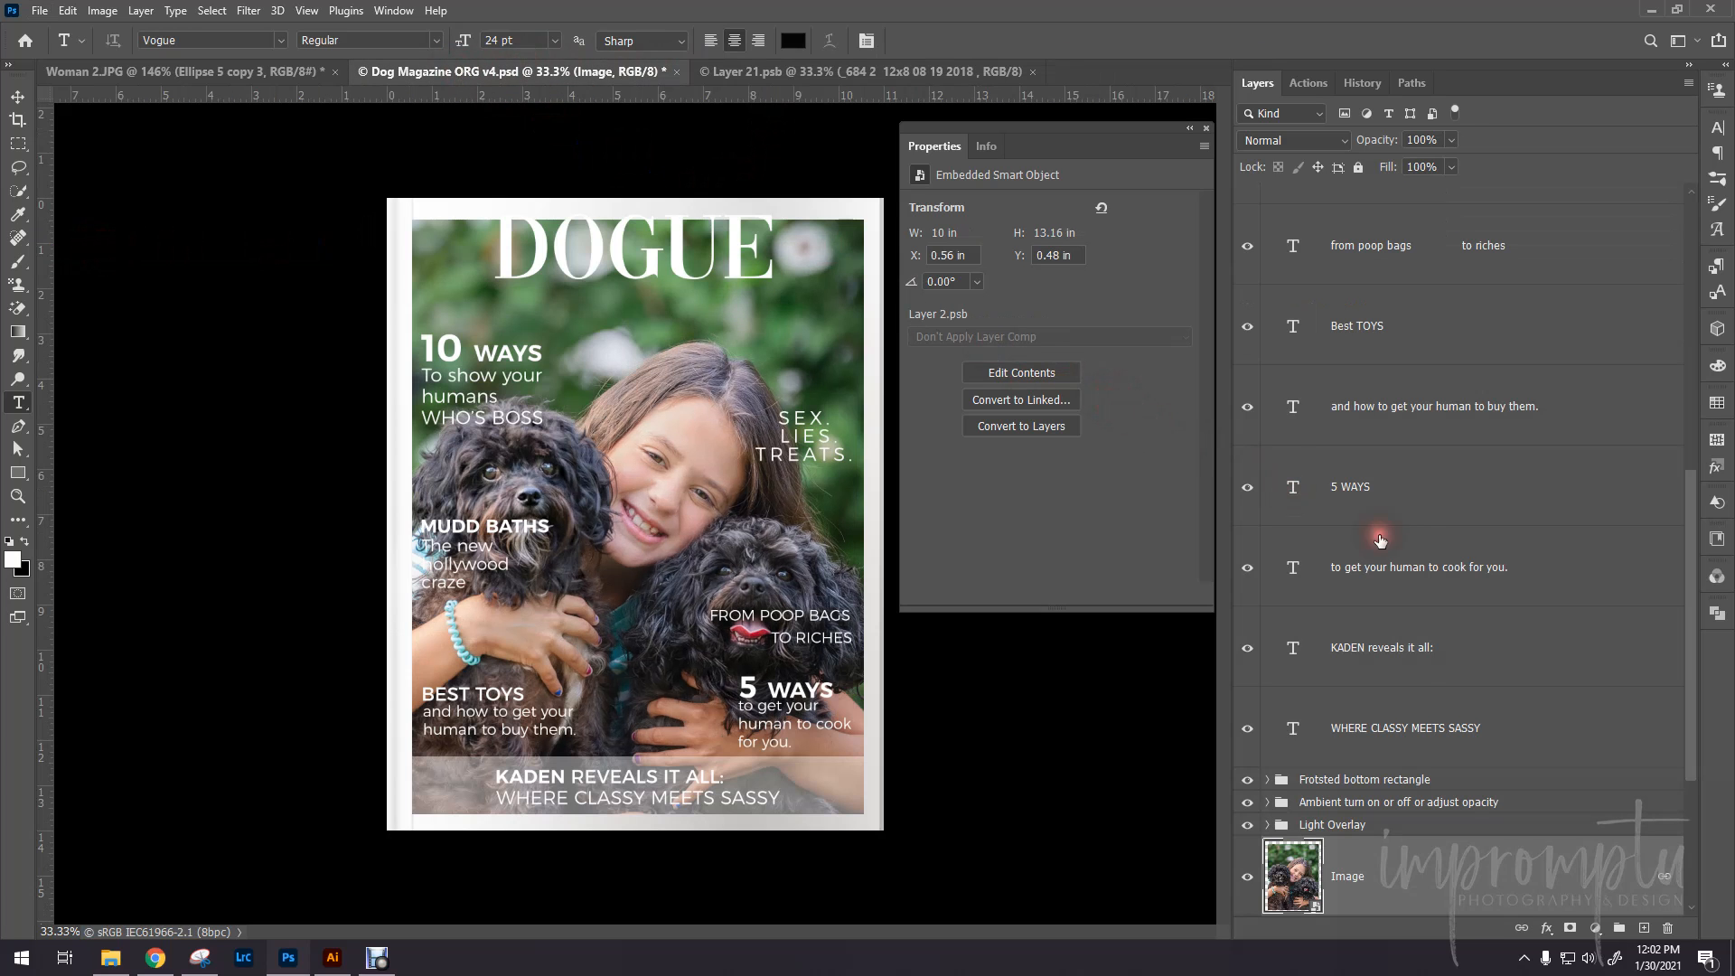
- Select the "Frotsted bottom rectangle" group and switch its visibility off and on to compare the cover's bottom band
scroll(1435, 764, down, 3)
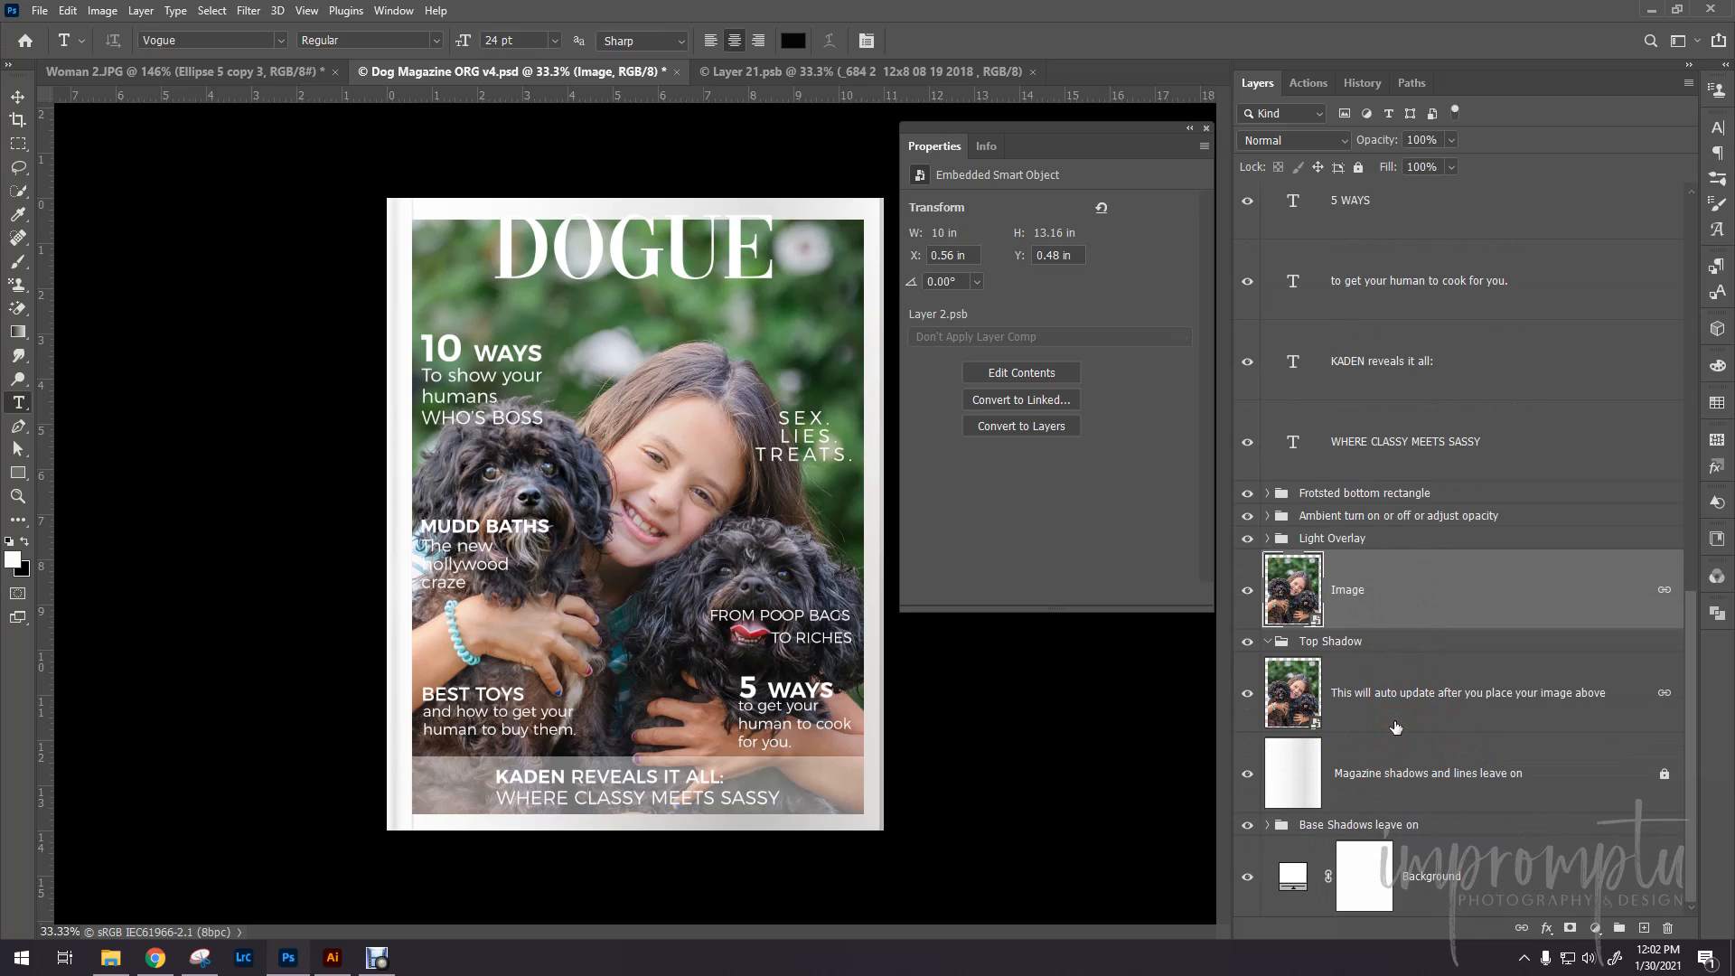
click(1378, 541)
click(1379, 495)
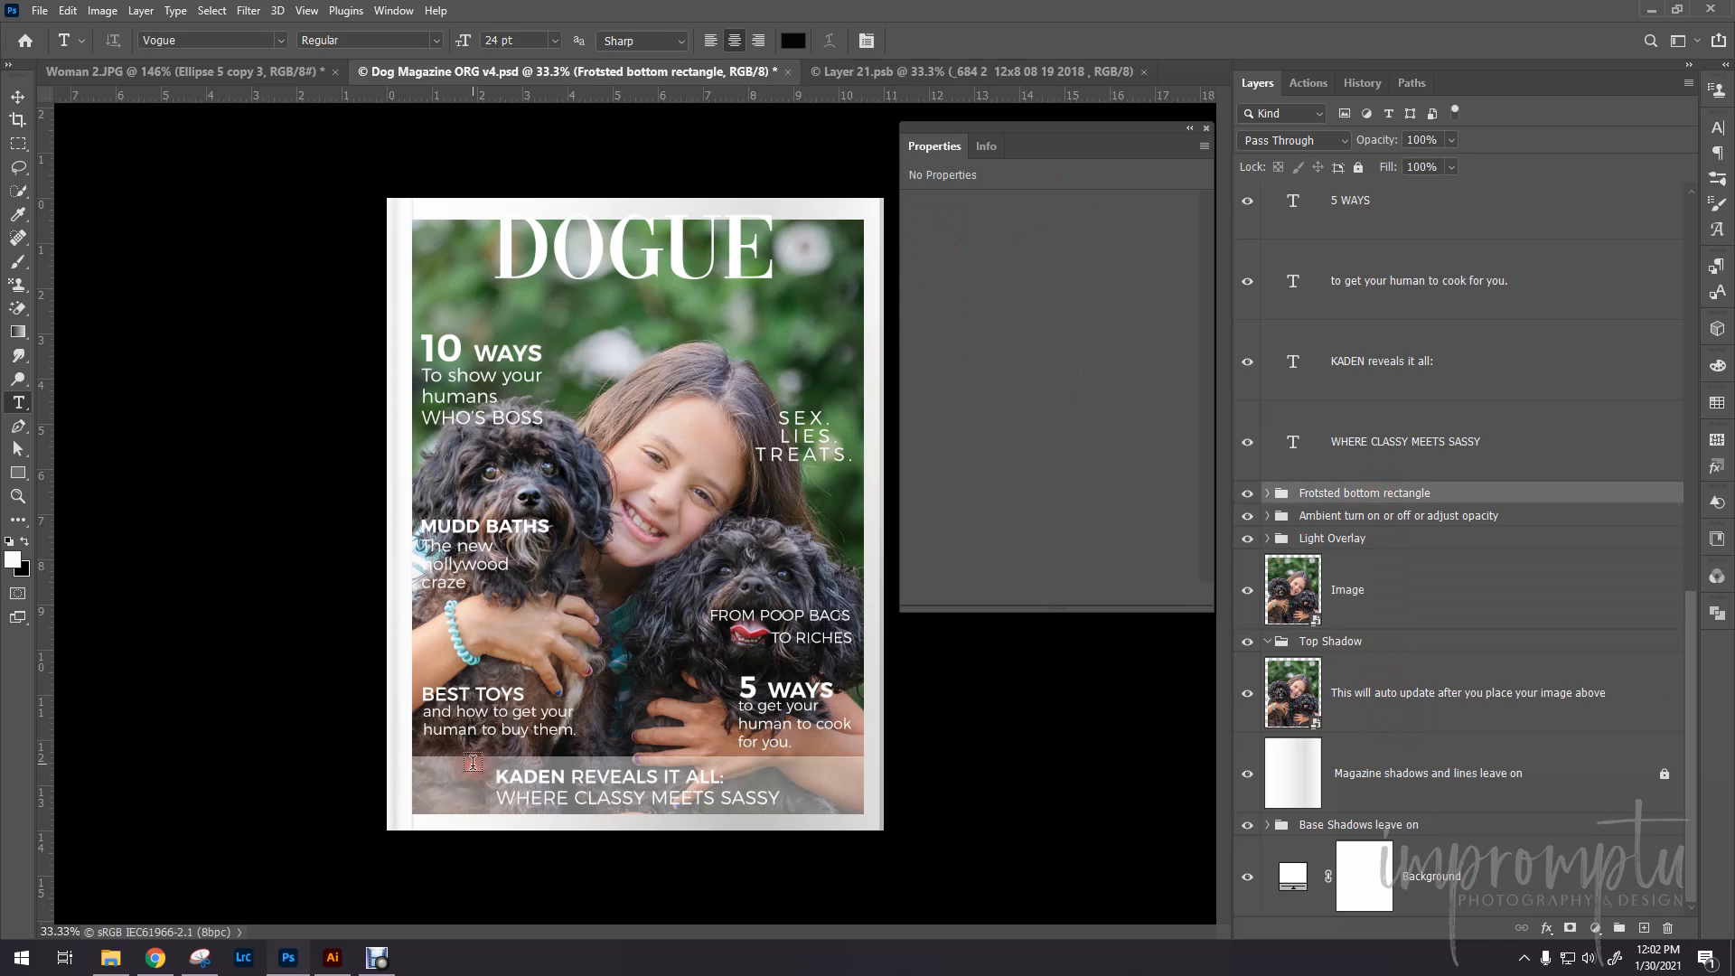
click(521, 774)
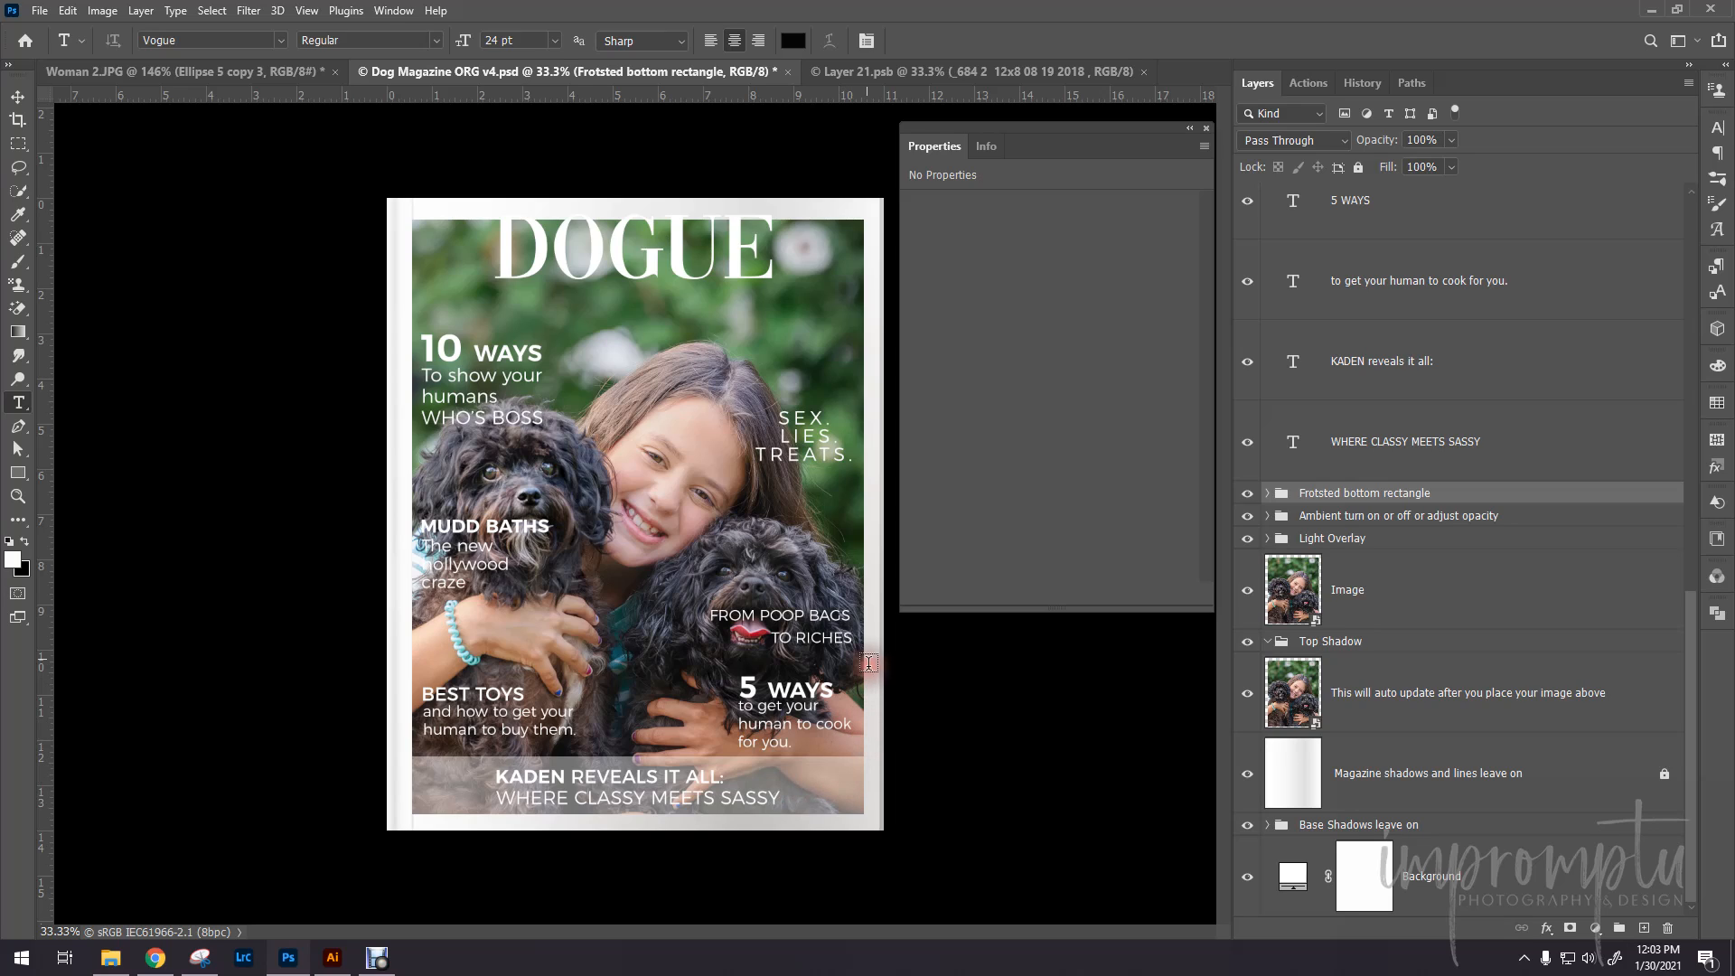
click(1246, 493)
click(1245, 493)
- Select the "Ambient turn on or off or adjust opacity" group and toggle its visibility to compare the cover, leaving it shown
click(1406, 517)
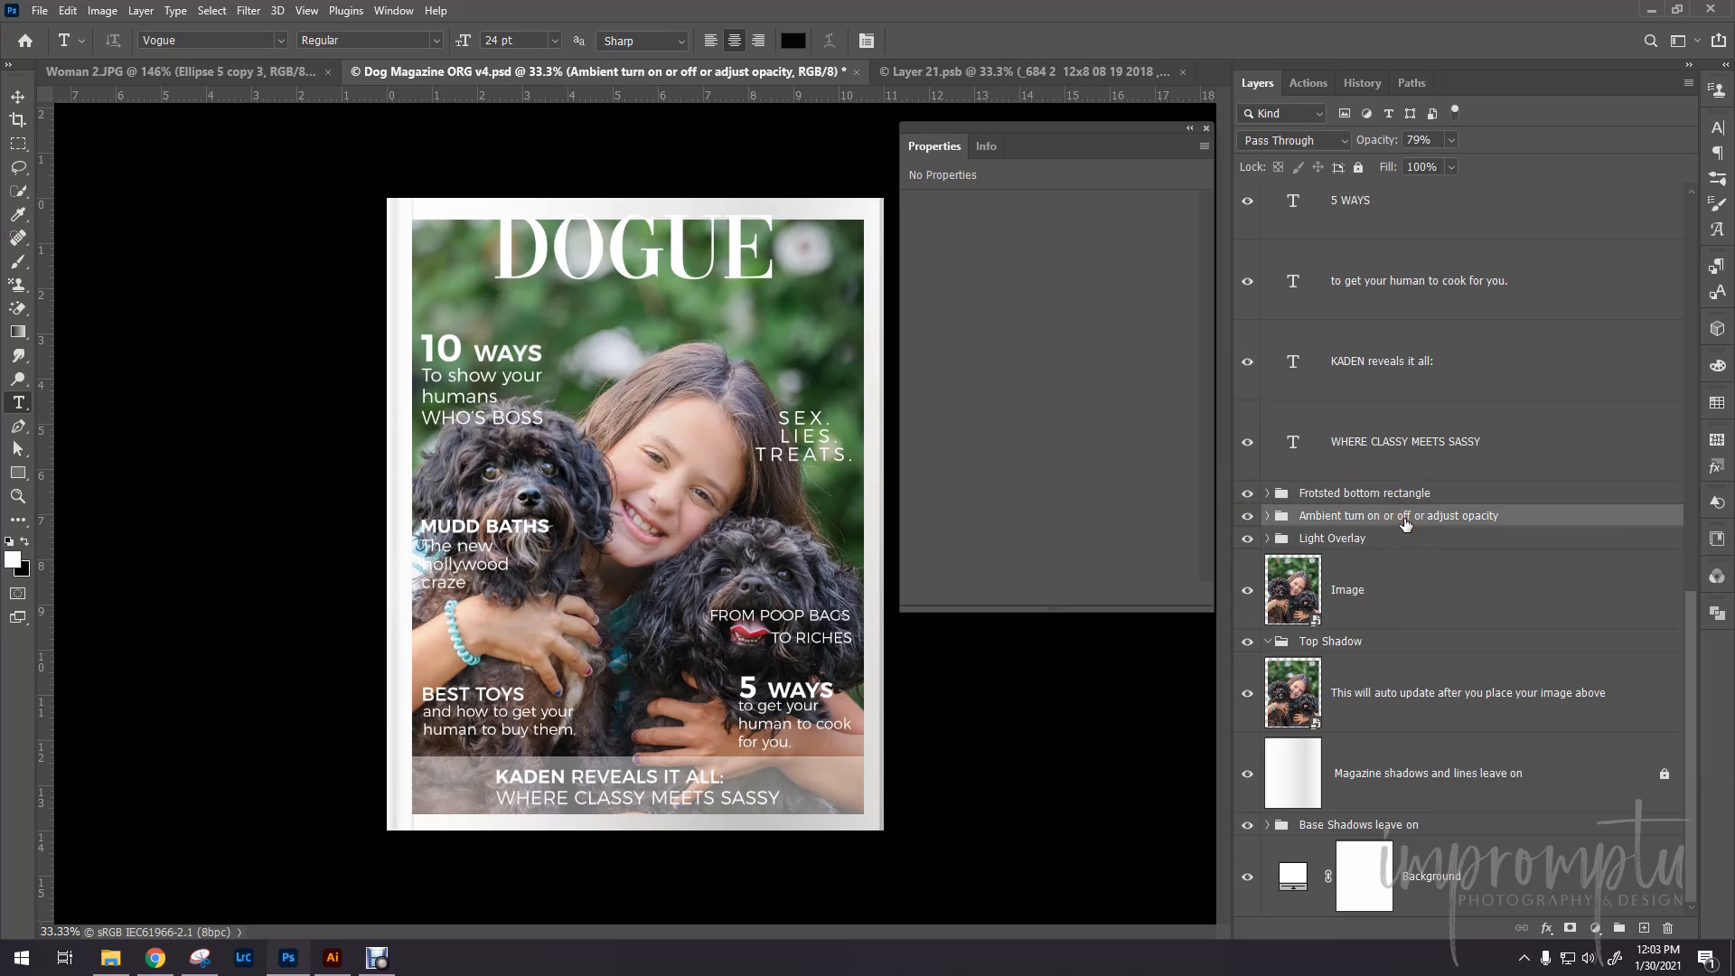
click(1248, 516)
click(1248, 516)
click(1248, 516)
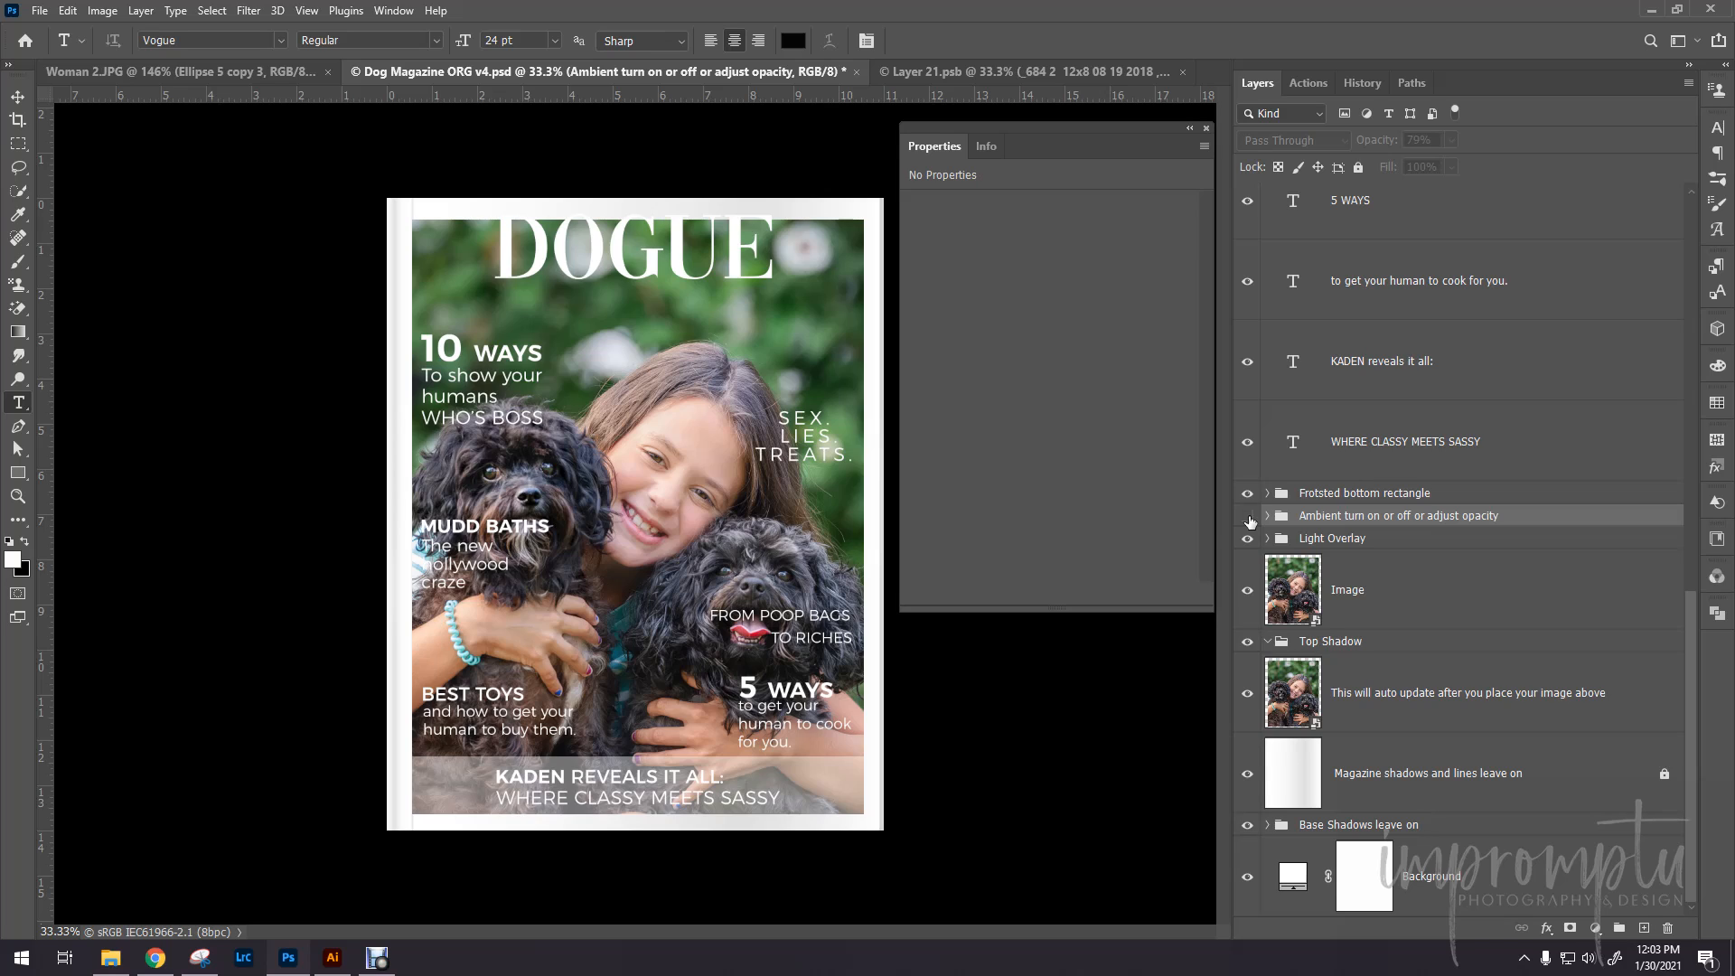
click(1248, 517)
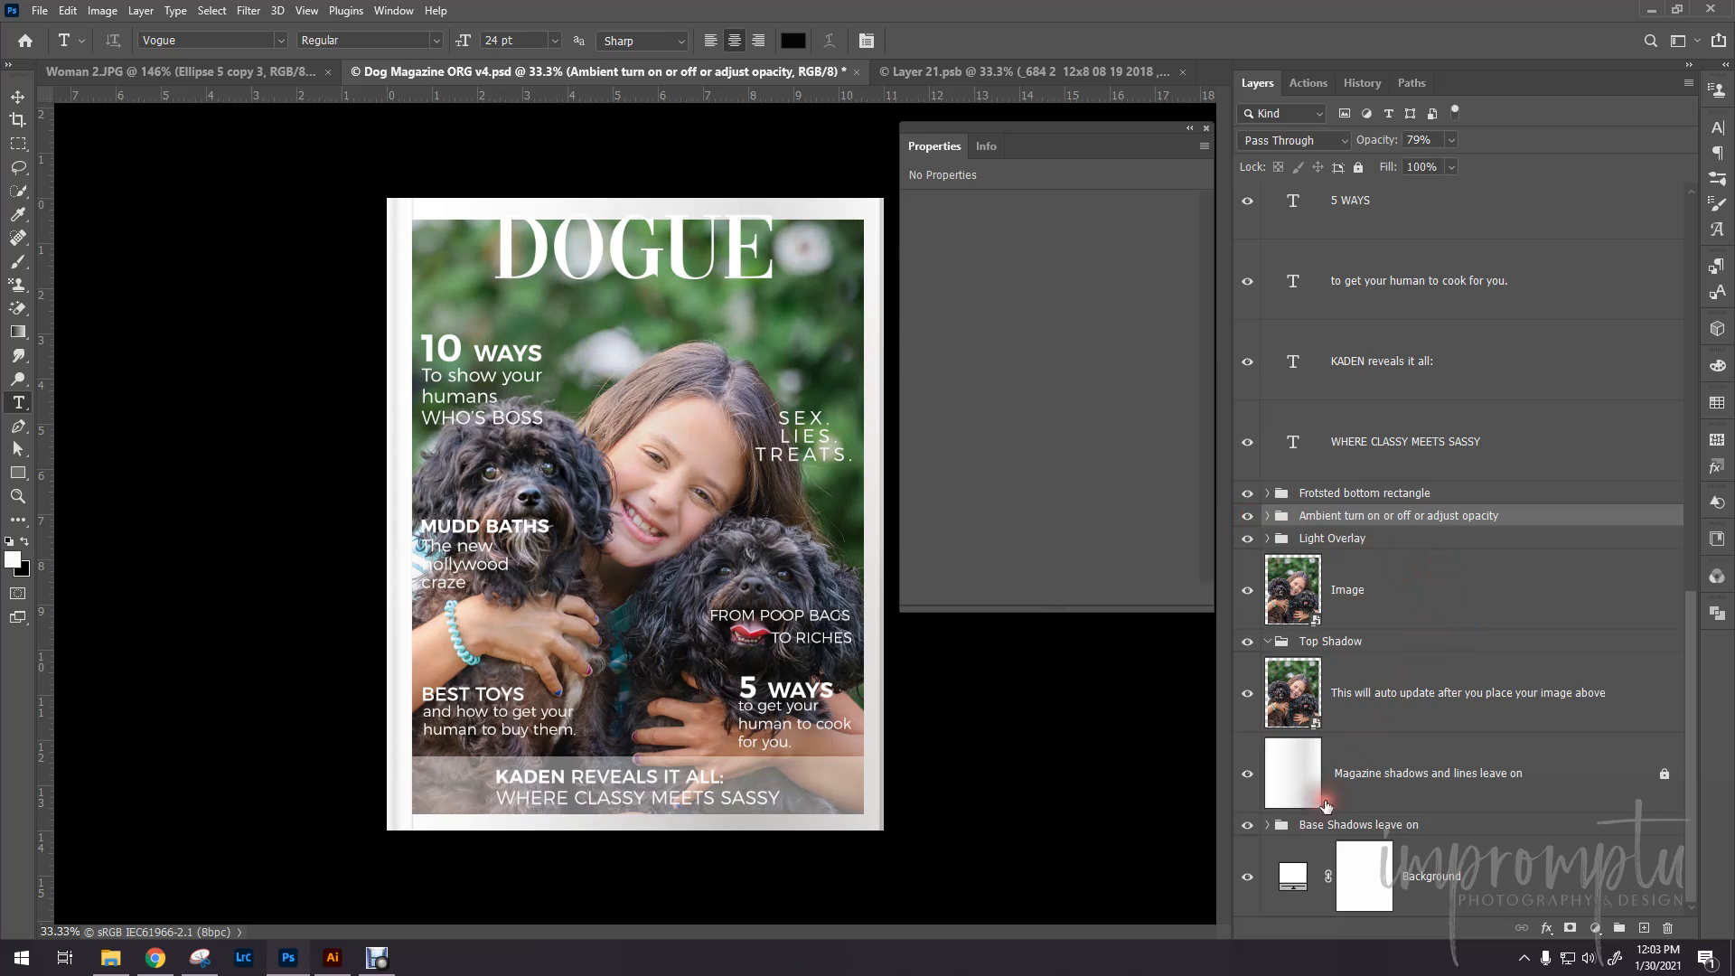
- Select the "Base Shadows leave on" group and toggle its visibility to compare the cover's outer shadows, leaving it shown
click(1301, 829)
click(1249, 827)
click(1247, 828)
click(1248, 828)
click(1248, 830)
click(1248, 828)
click(1248, 829)
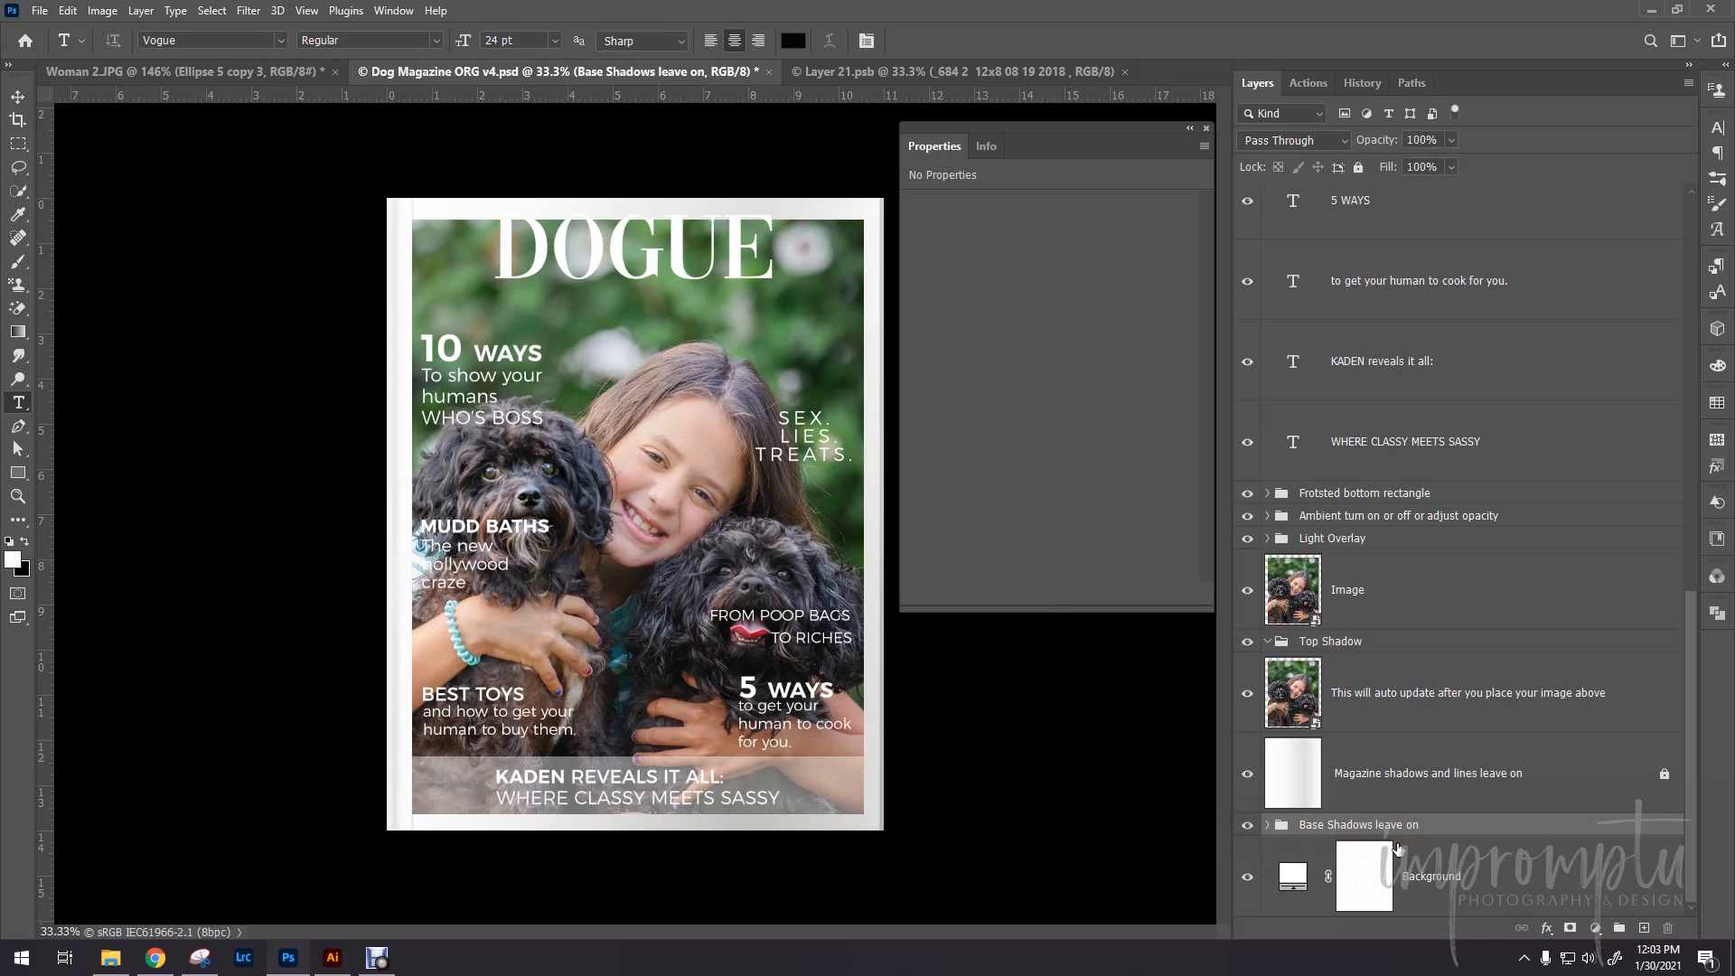
- Expand the "Base Shadows leave on" group to examine the shadow layers inside it, and collapse it again
click(1274, 824)
click(1435, 832)
click(1268, 824)
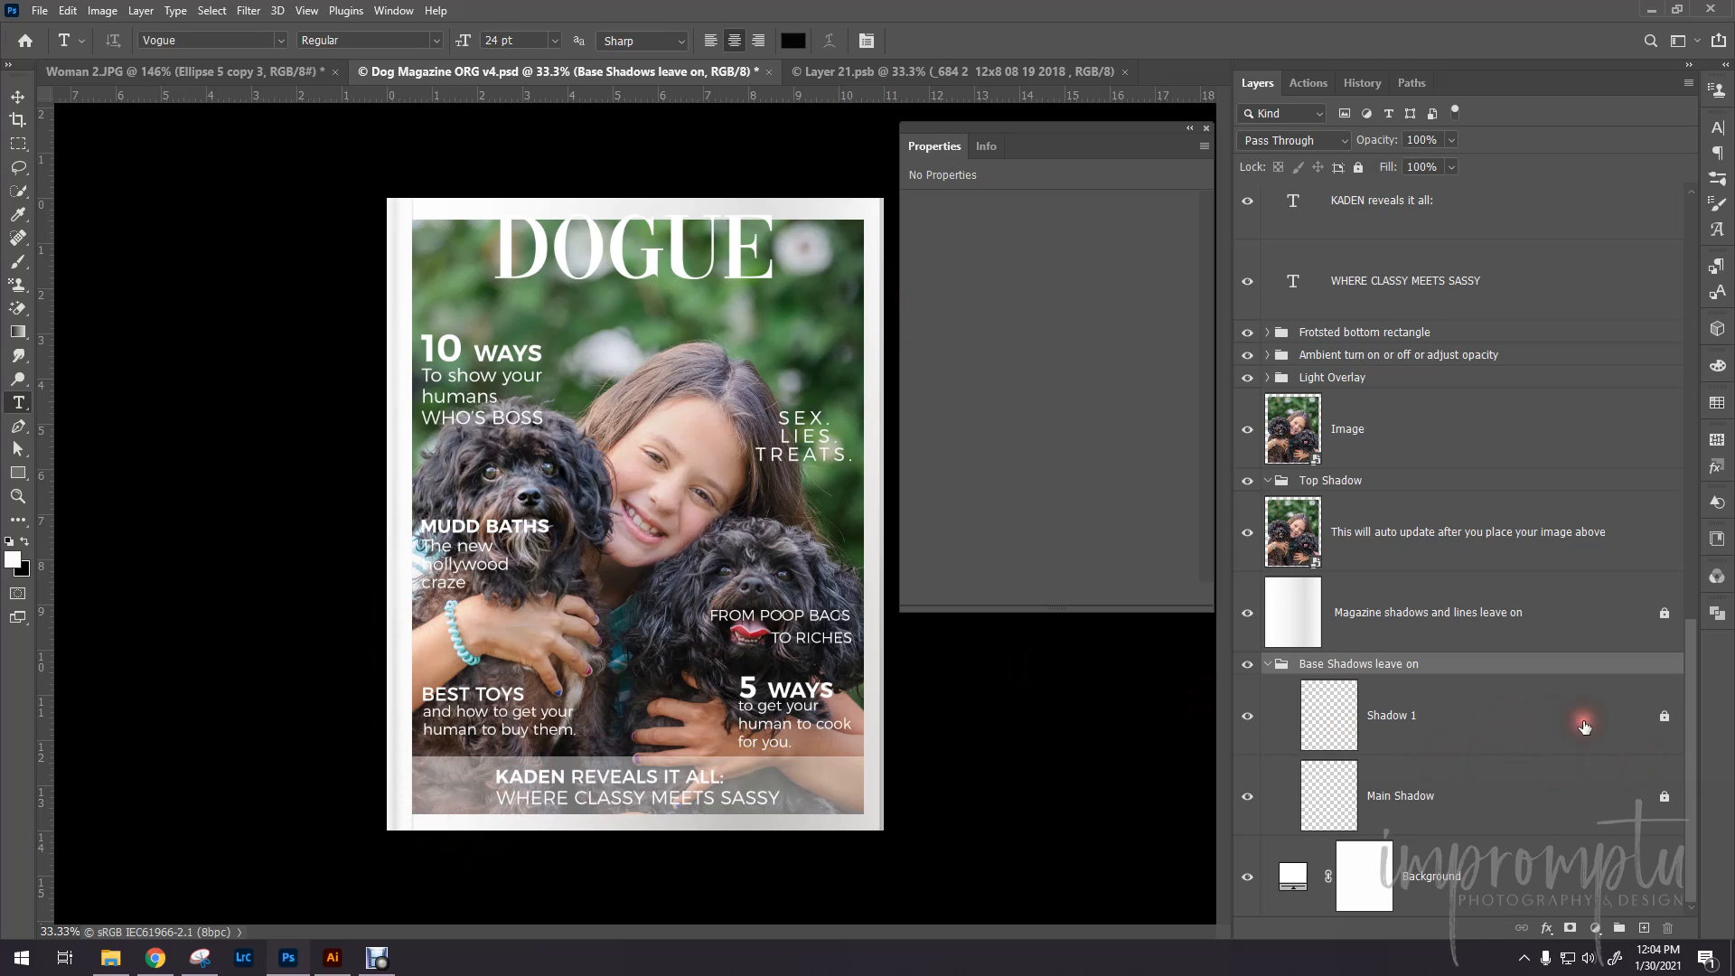
click(1272, 661)
click(1266, 665)
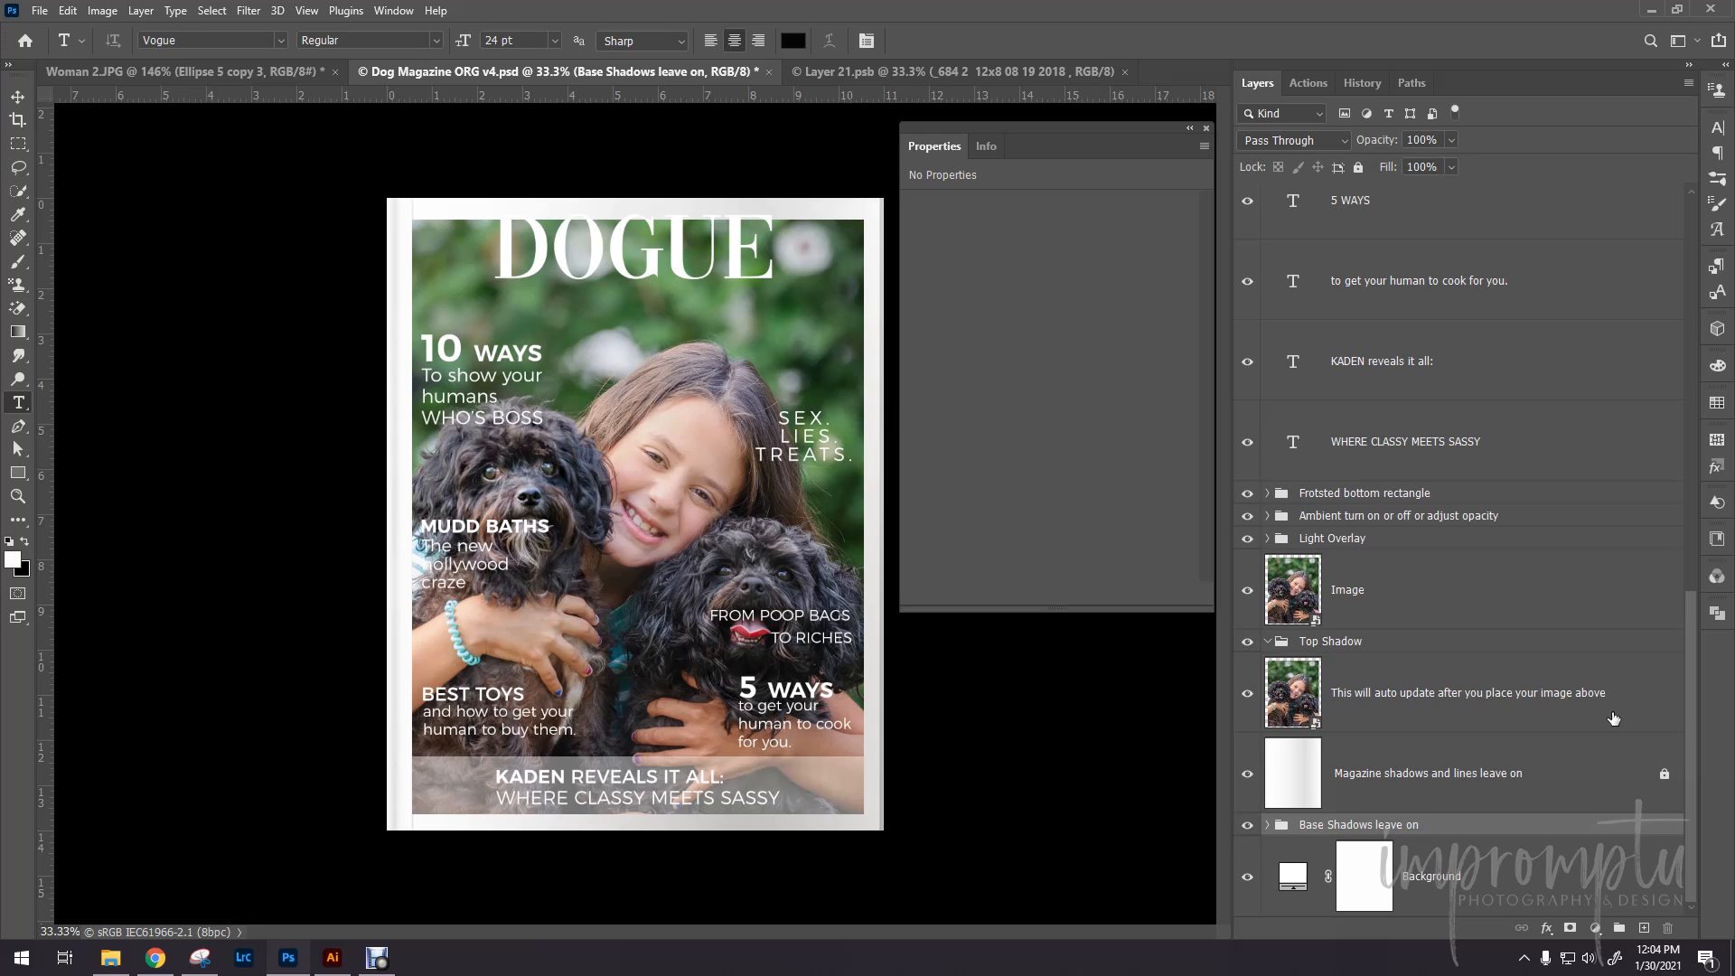
- Move the "MUDD BATHS" and "The new hollywood craze" text layers together straight down about 1.21 in, below the dog's face, and deselect them
scroll(1513, 583, up, 10)
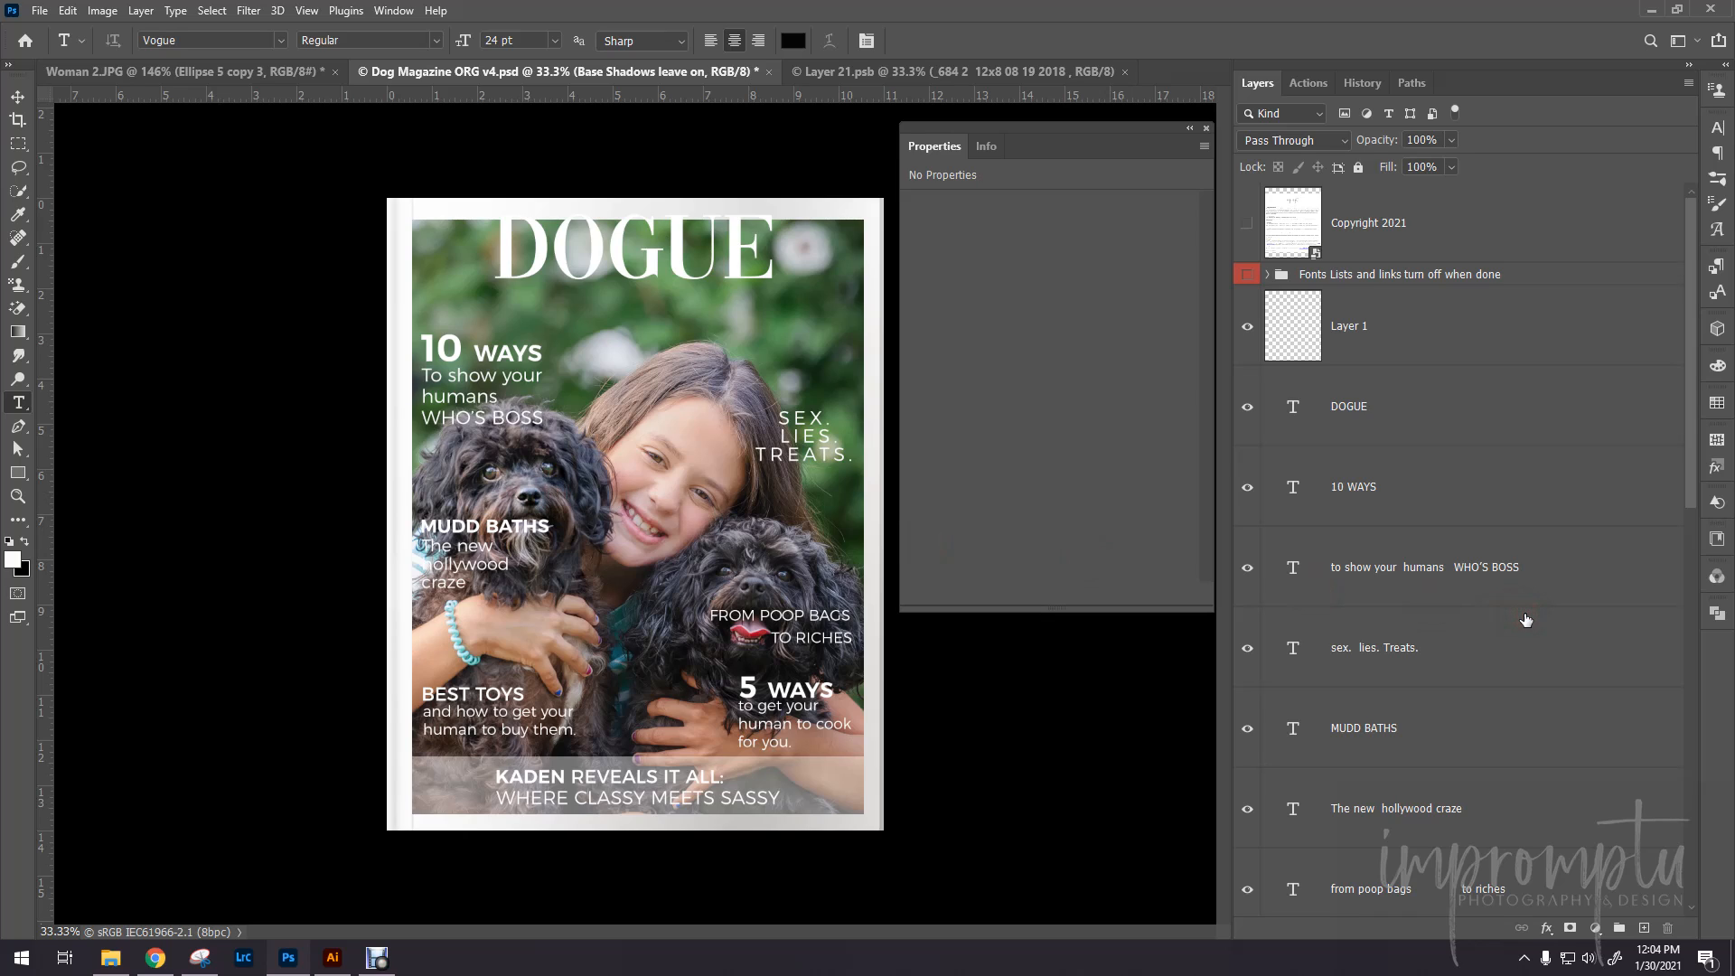
click(1409, 727)
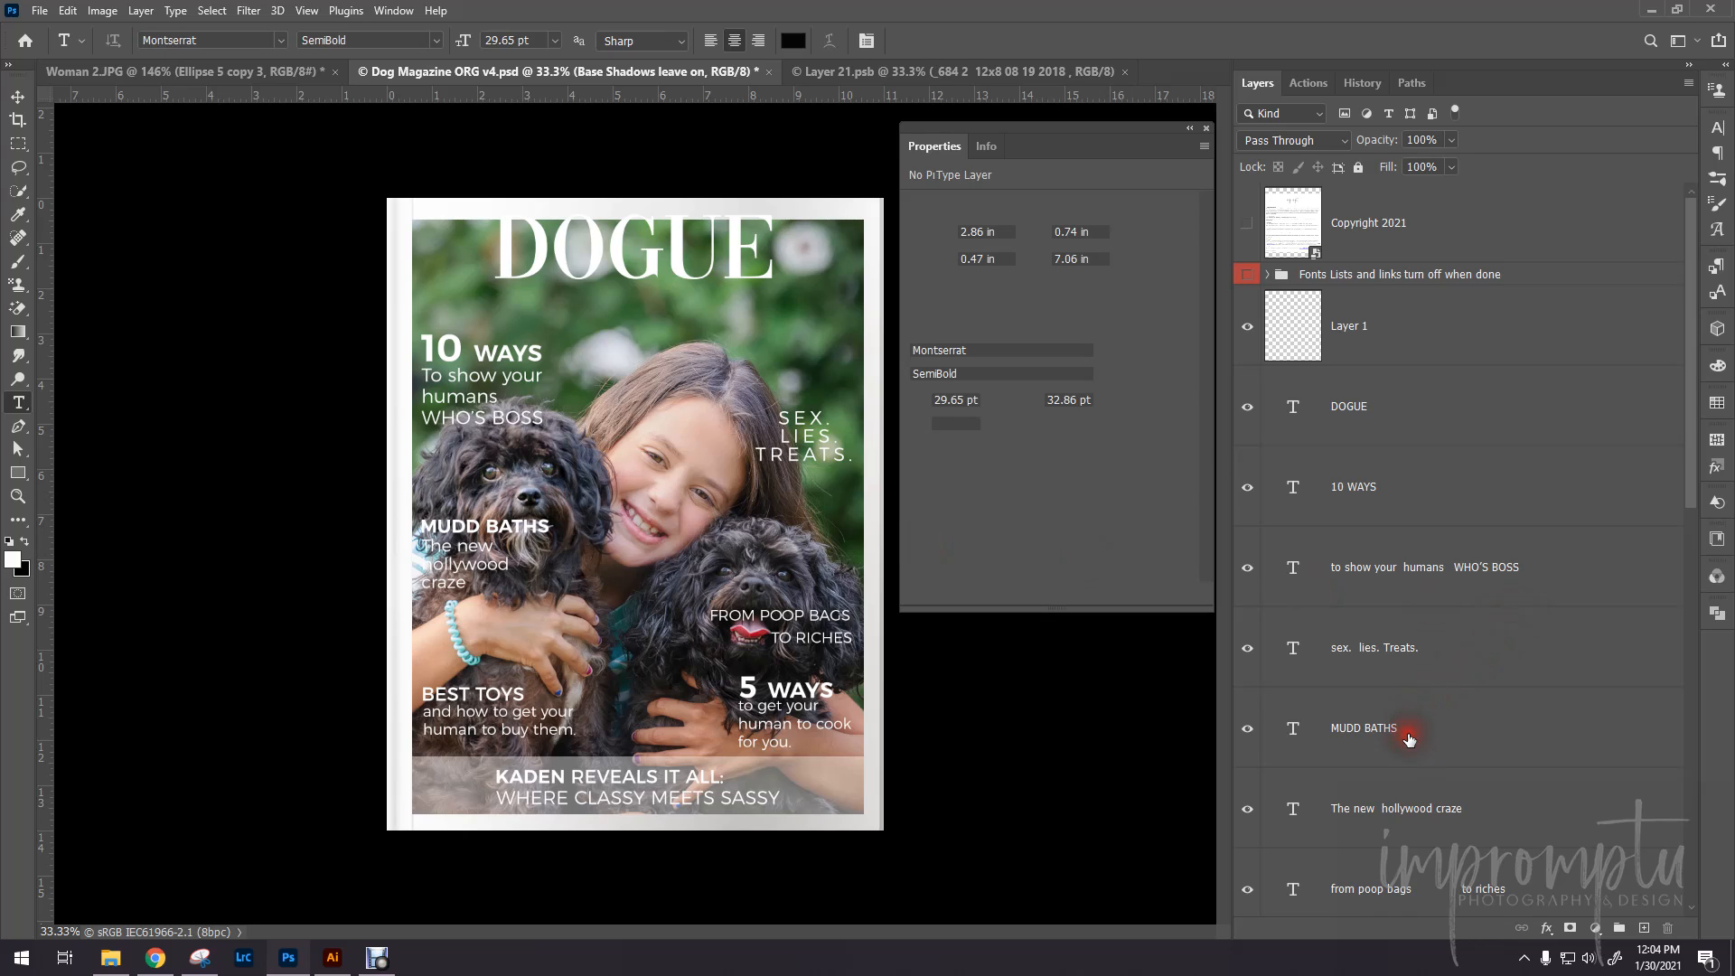
shift+click(1416, 816)
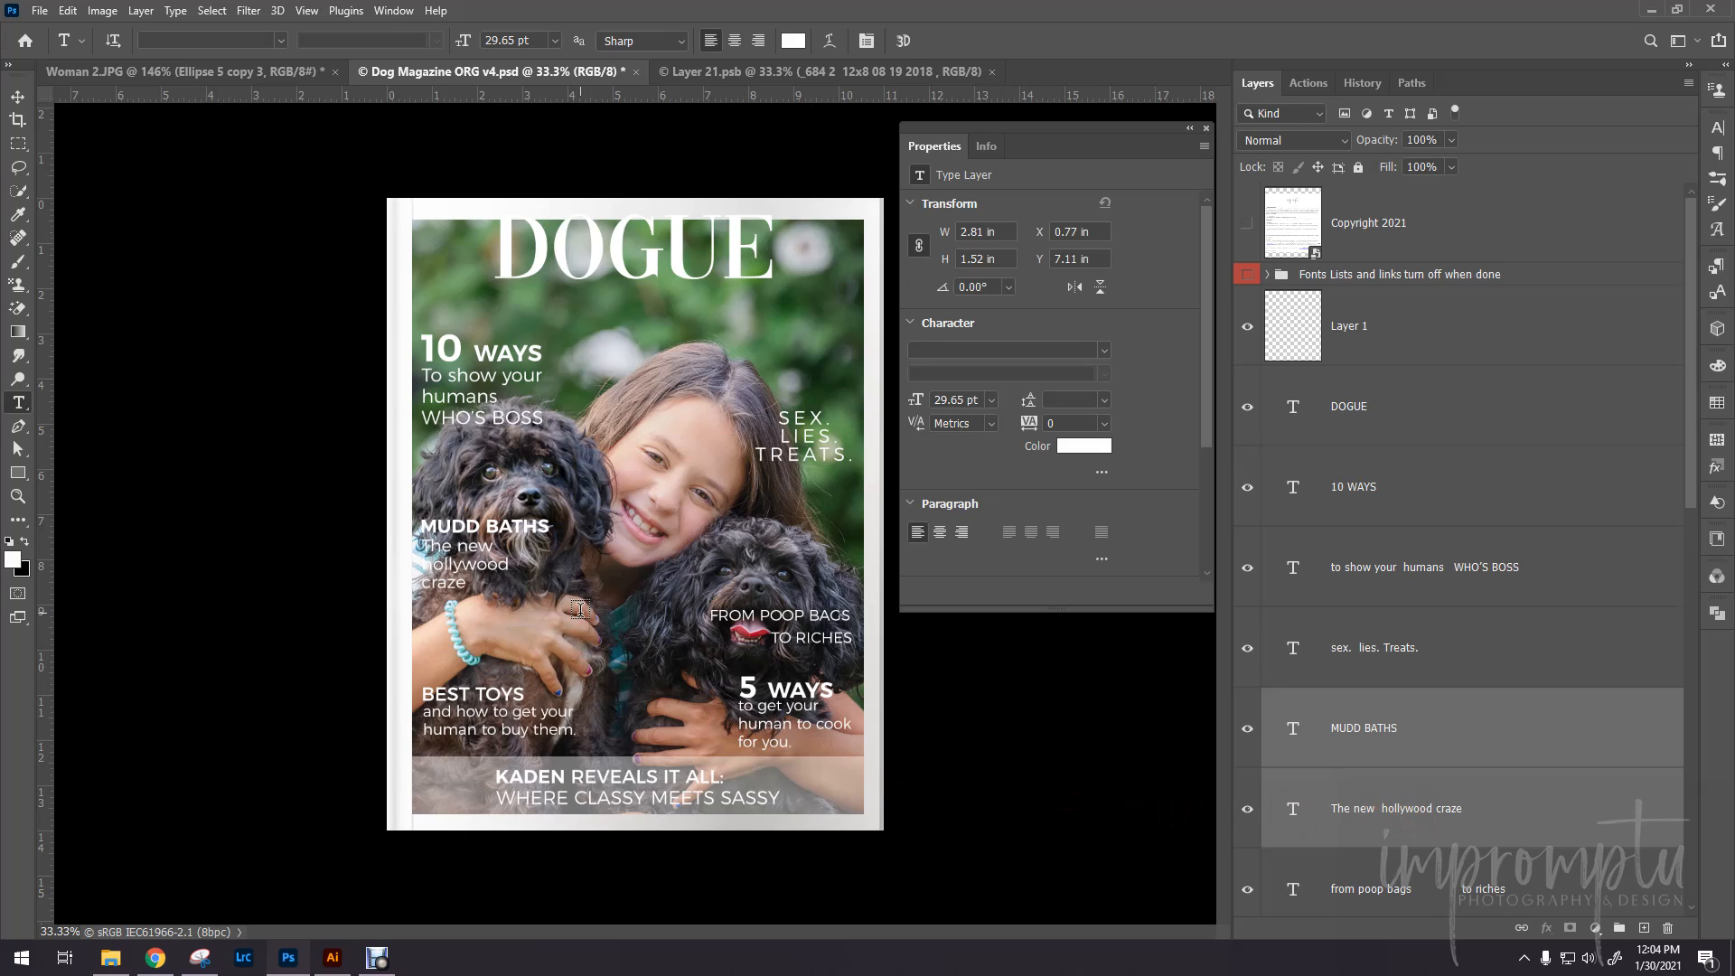
key(v)
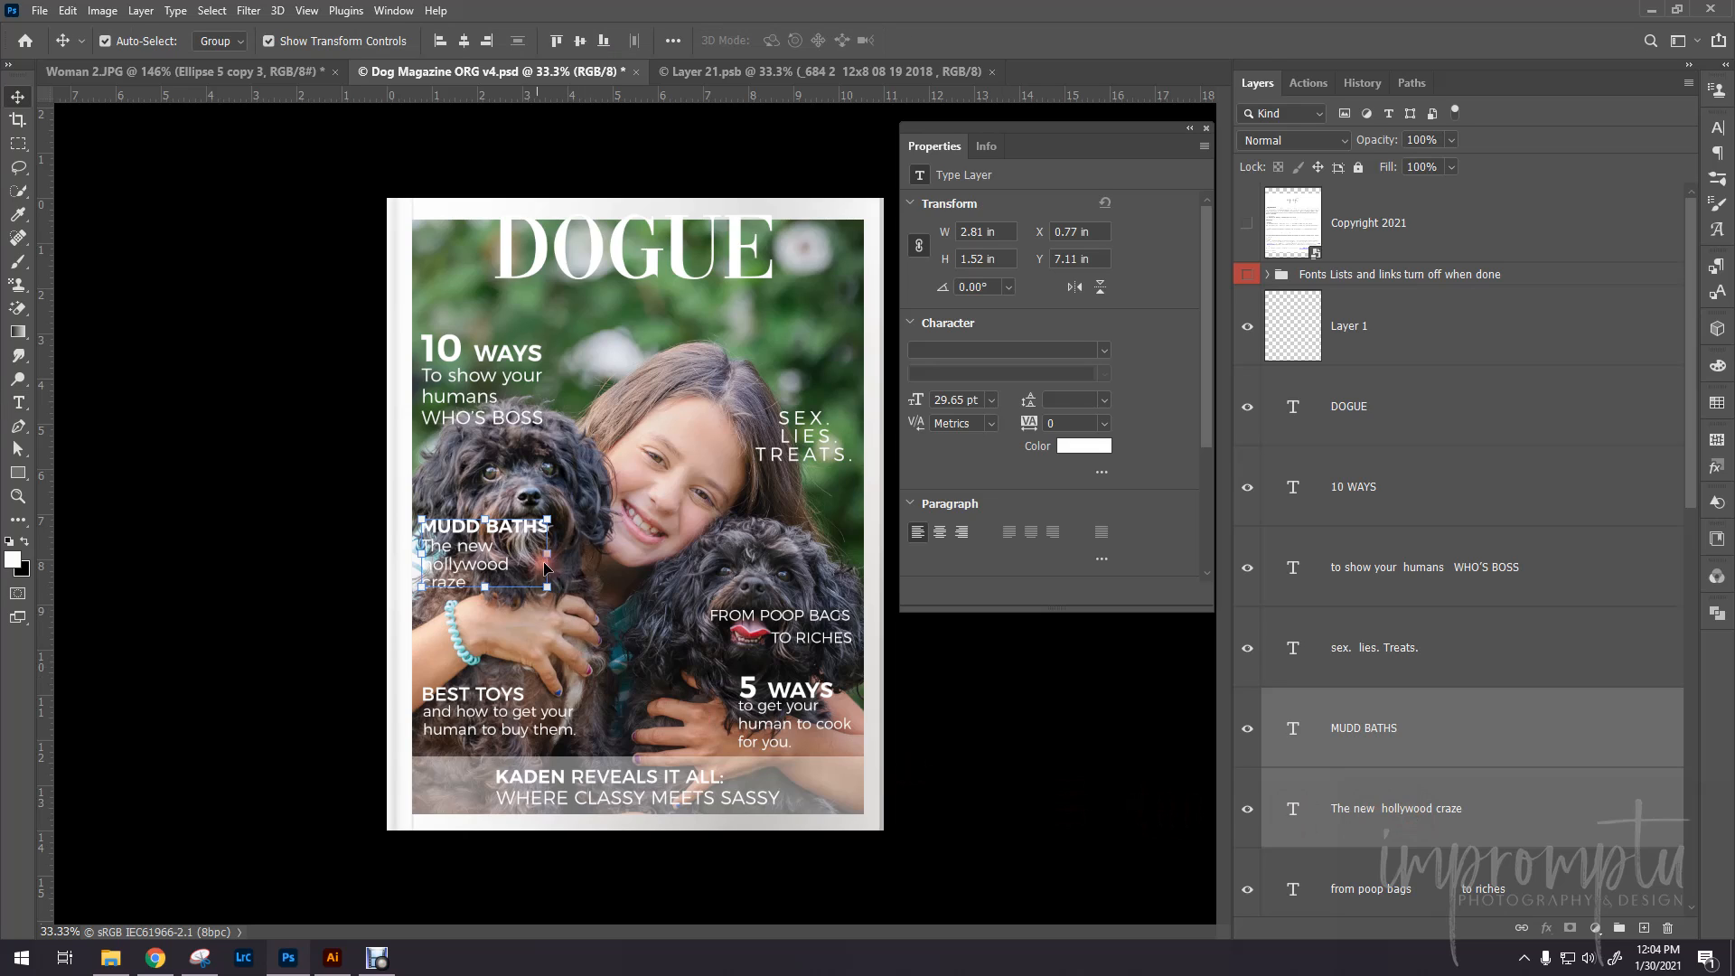
click(545, 519)
drag(509, 556, 509, 587)
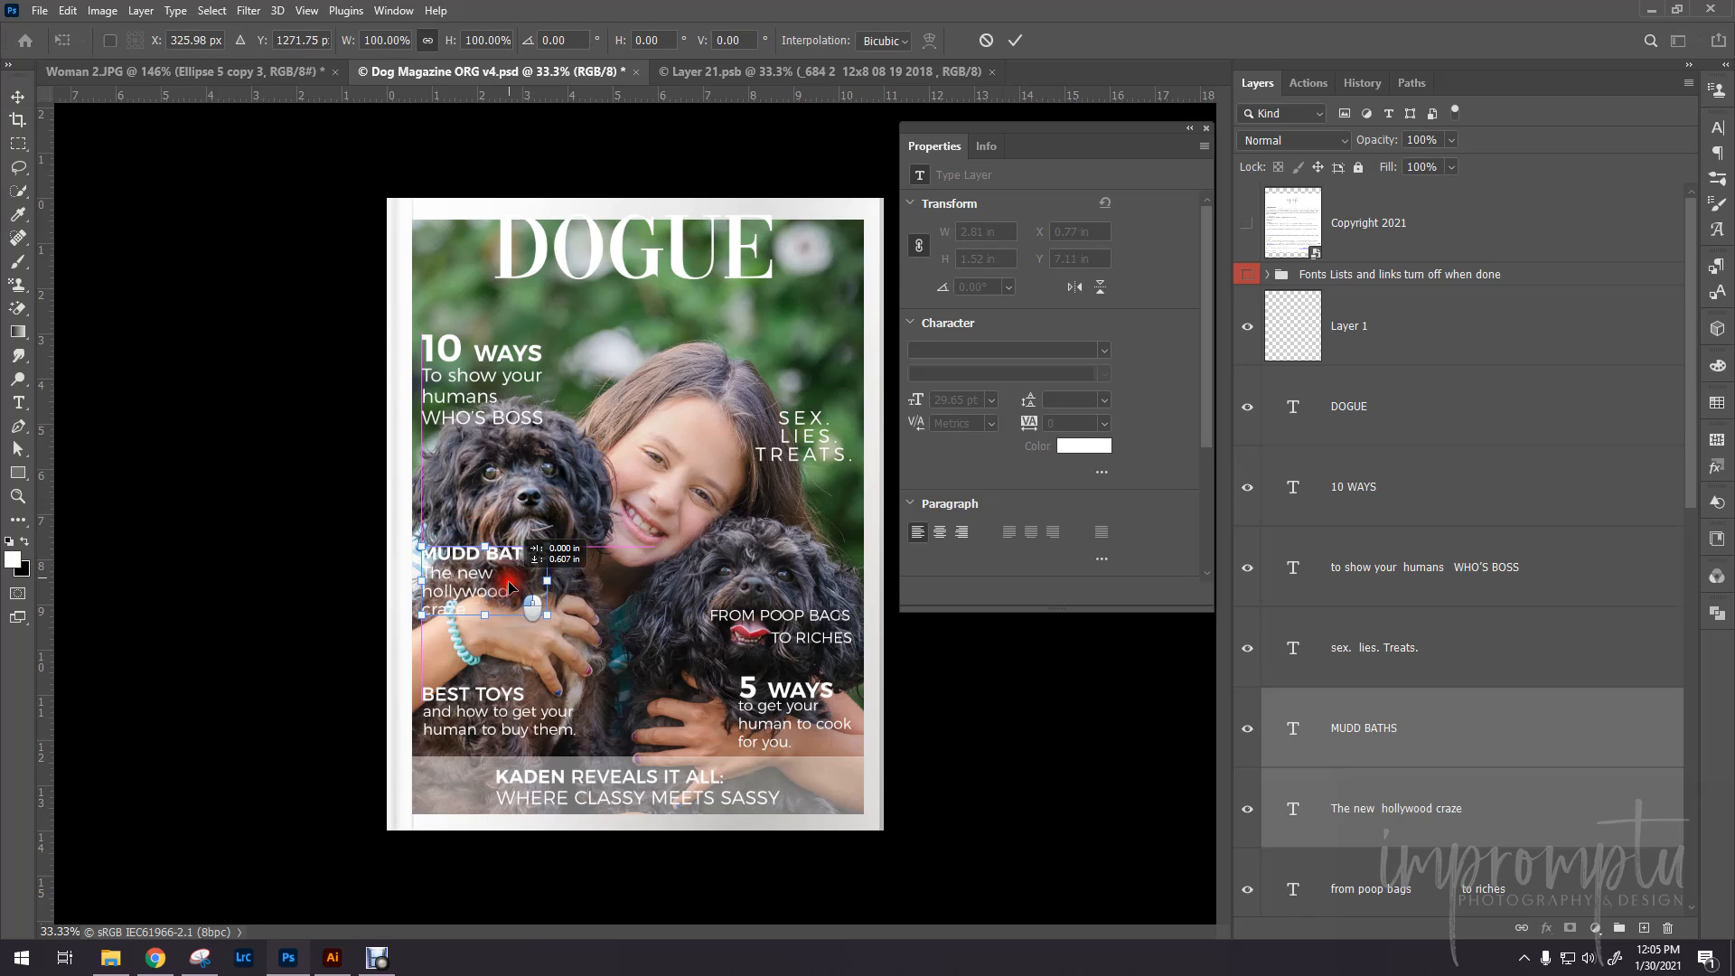
drag(510, 588, 510, 613)
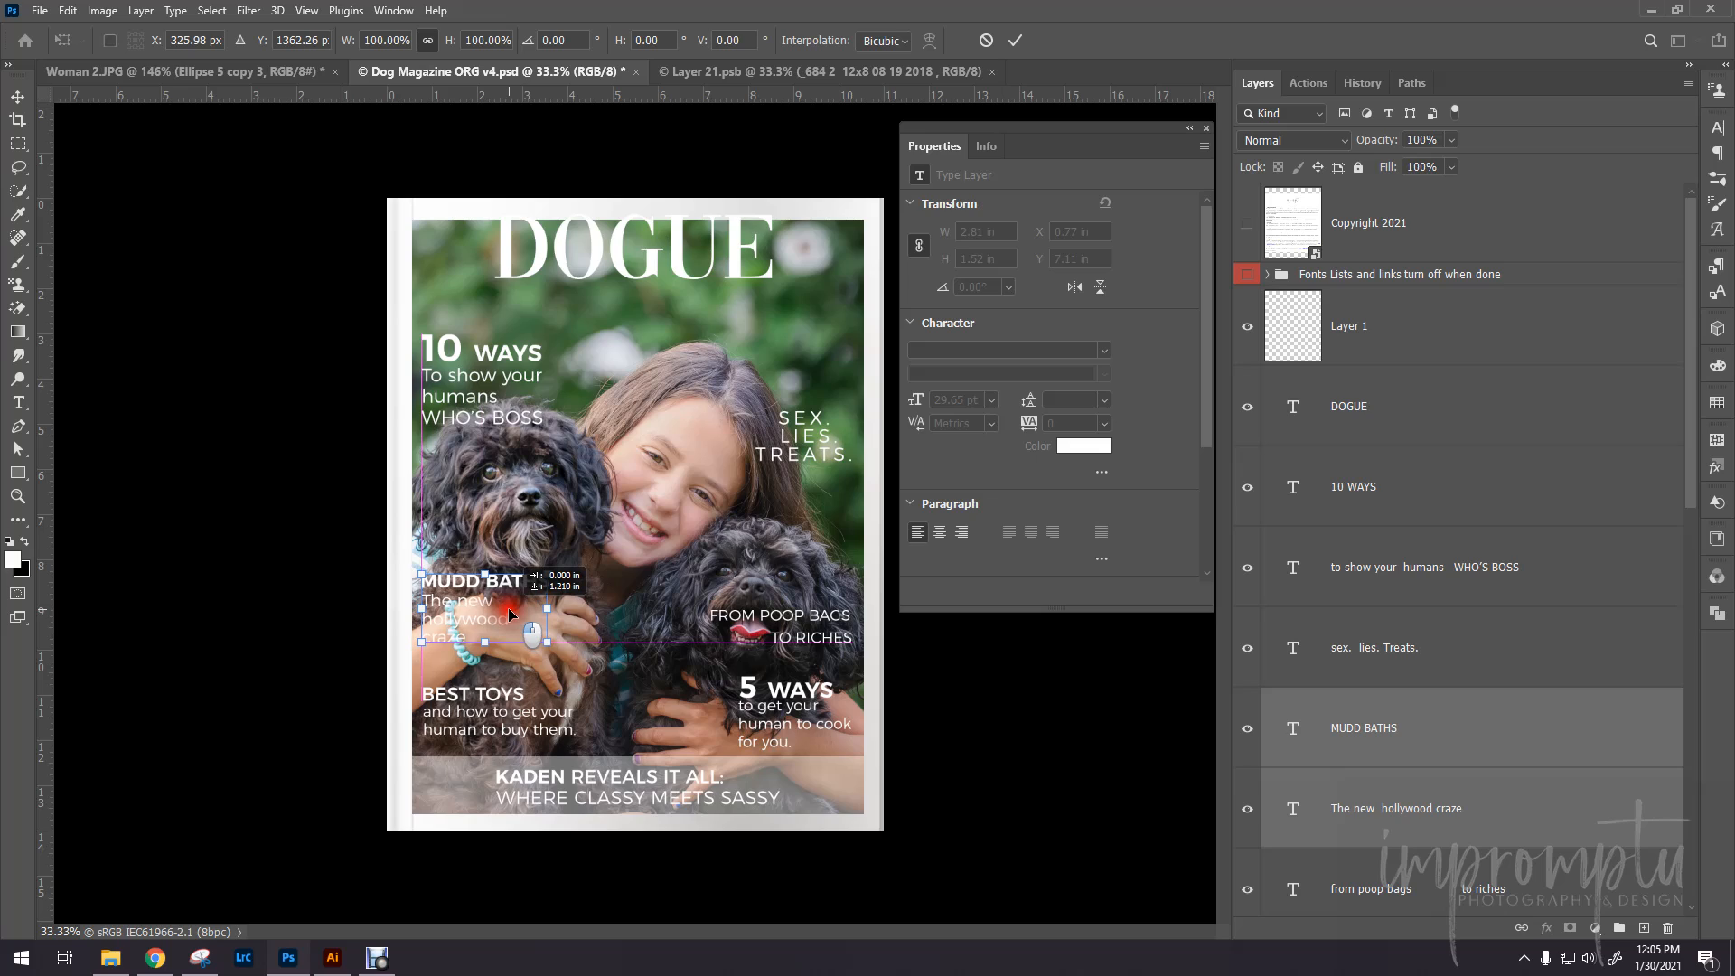
drag(509, 615, 509, 615)
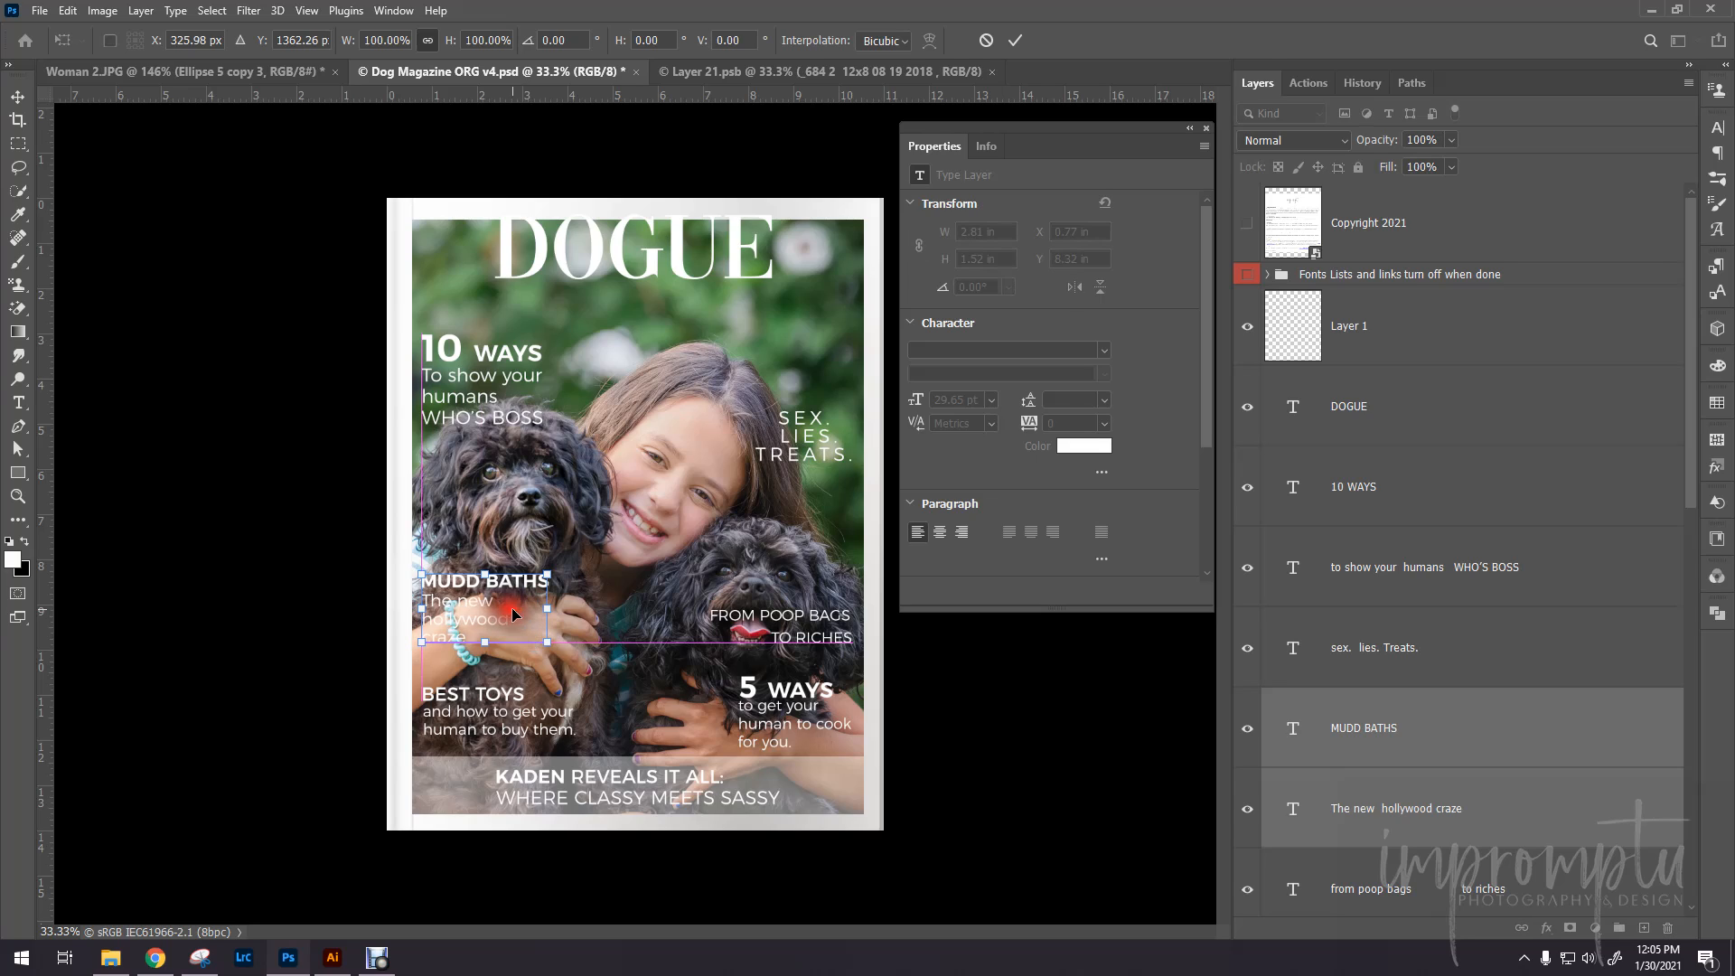
click(1432, 731)
click(213, 734)
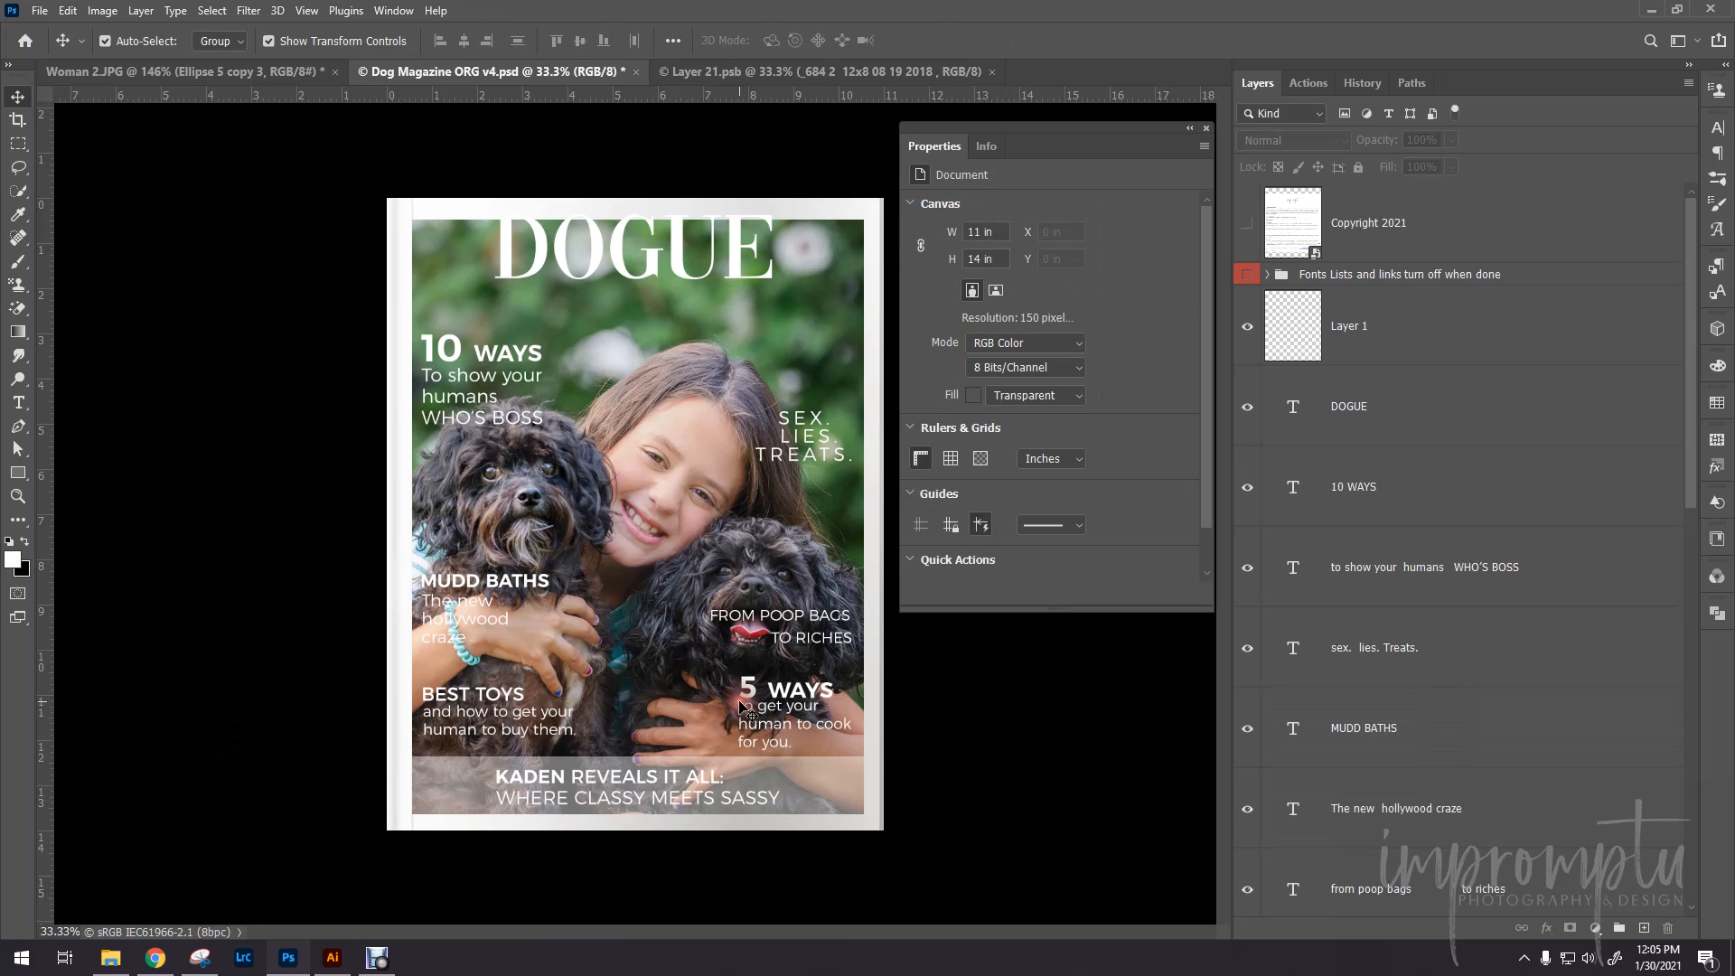
- Move the "from poop bags to riches" text layer up about 6.31 in, off the dog's face and above the "SEX. LIES. TREATS." text
scroll(741, 704, up, 2)
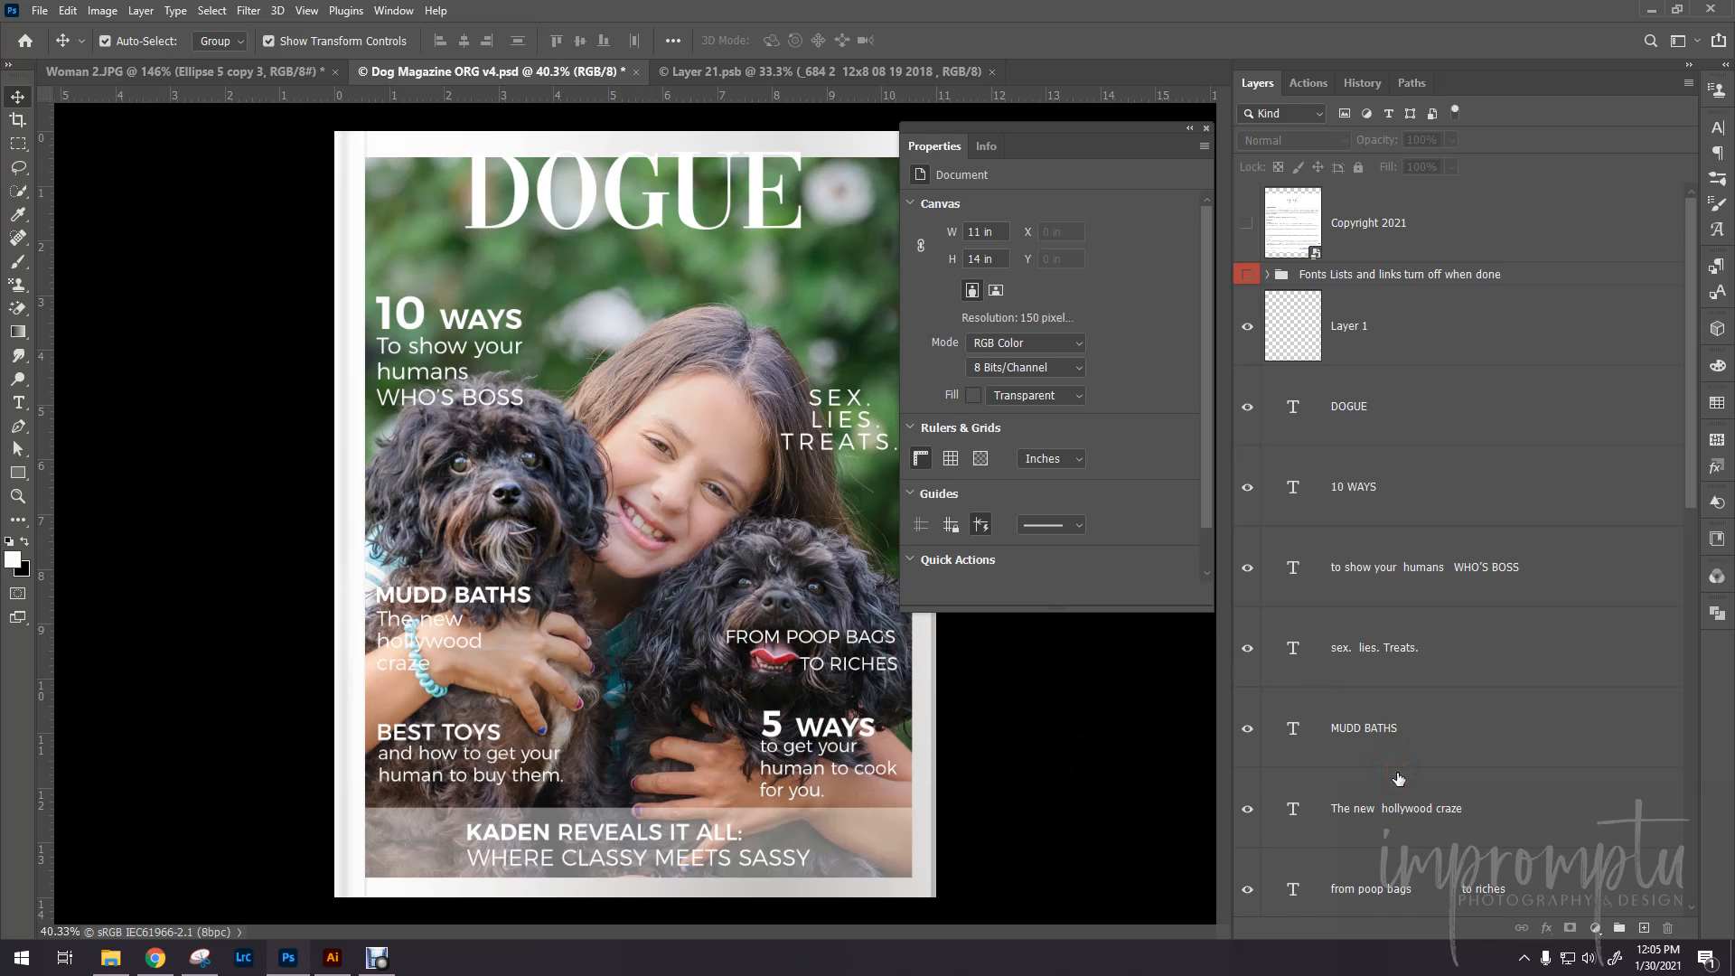
scroll(1398, 779, down, 1)
click(1392, 809)
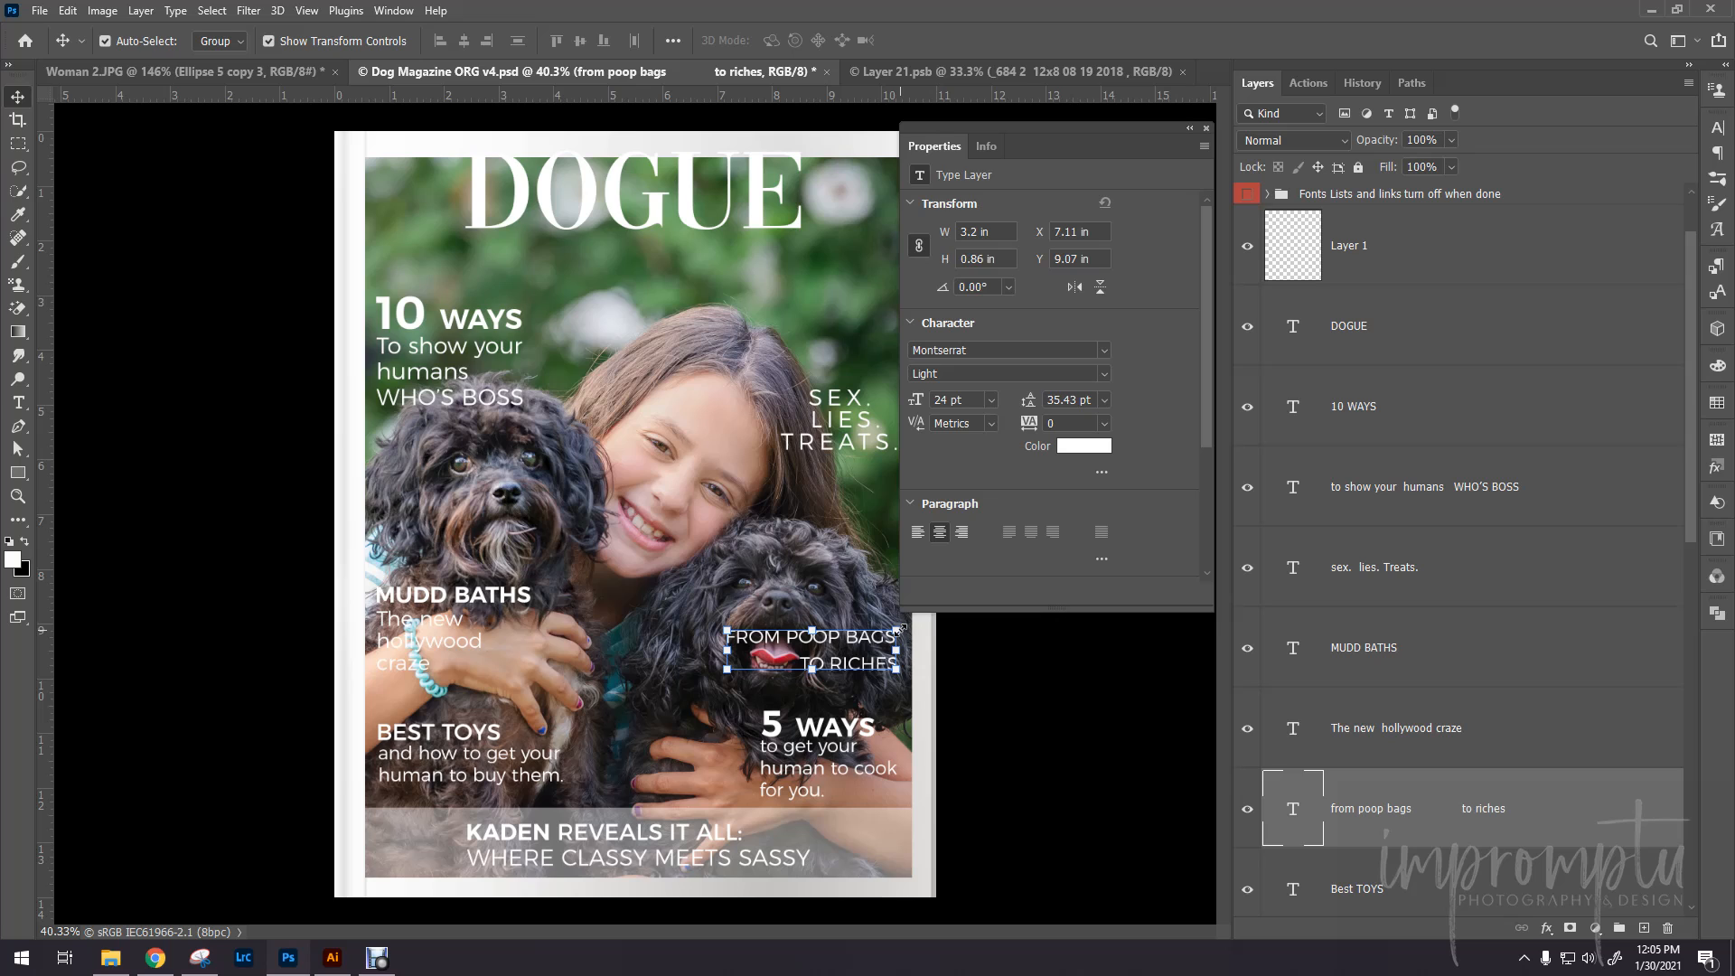
drag(865, 640, 870, 302)
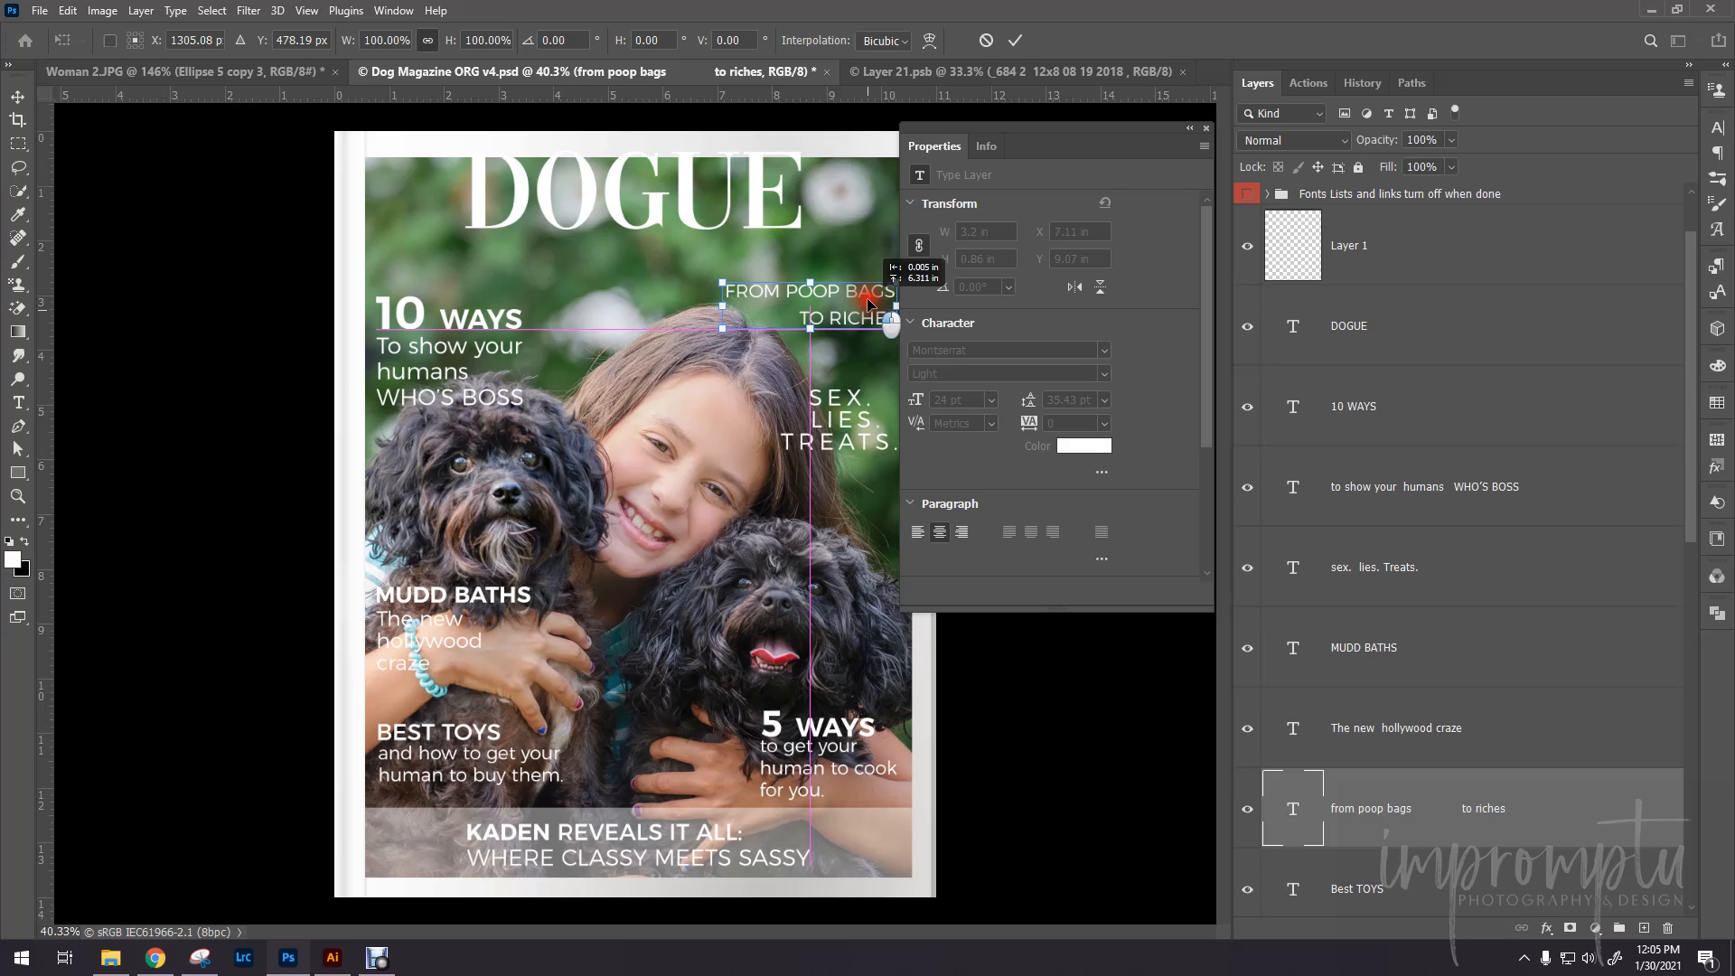
drag(868, 303, 868, 303)
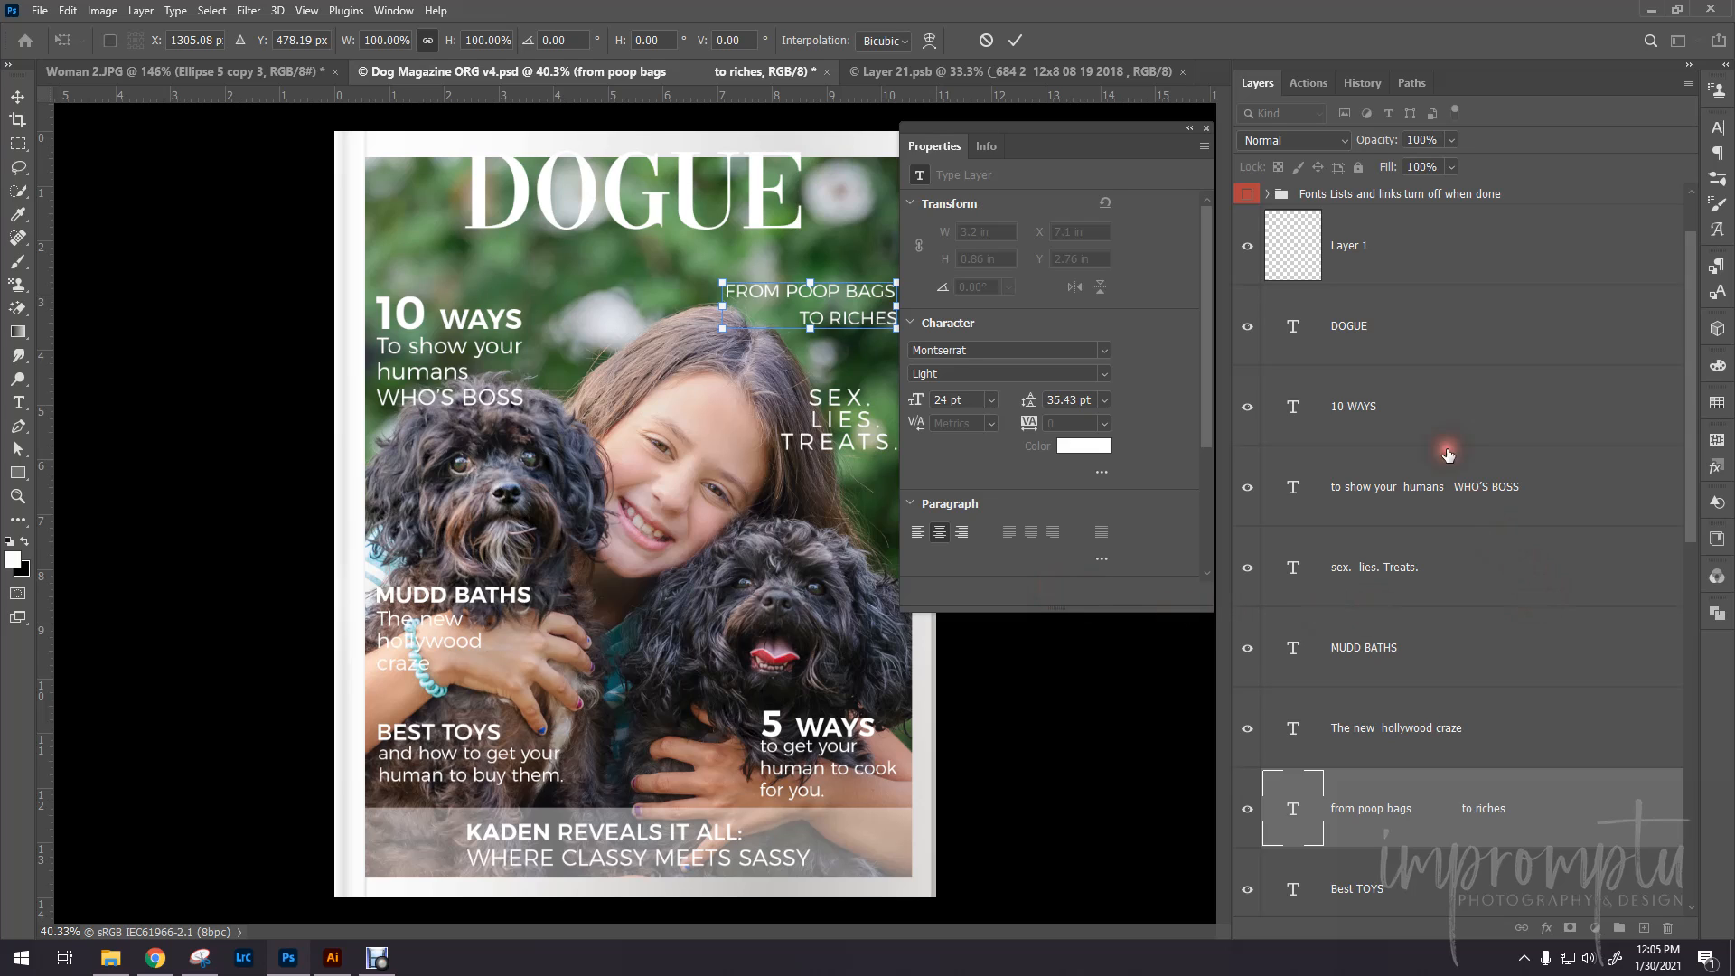
- Select the DOGUE title text layer and locate the Image smart object in the layer stack
click(1378, 339)
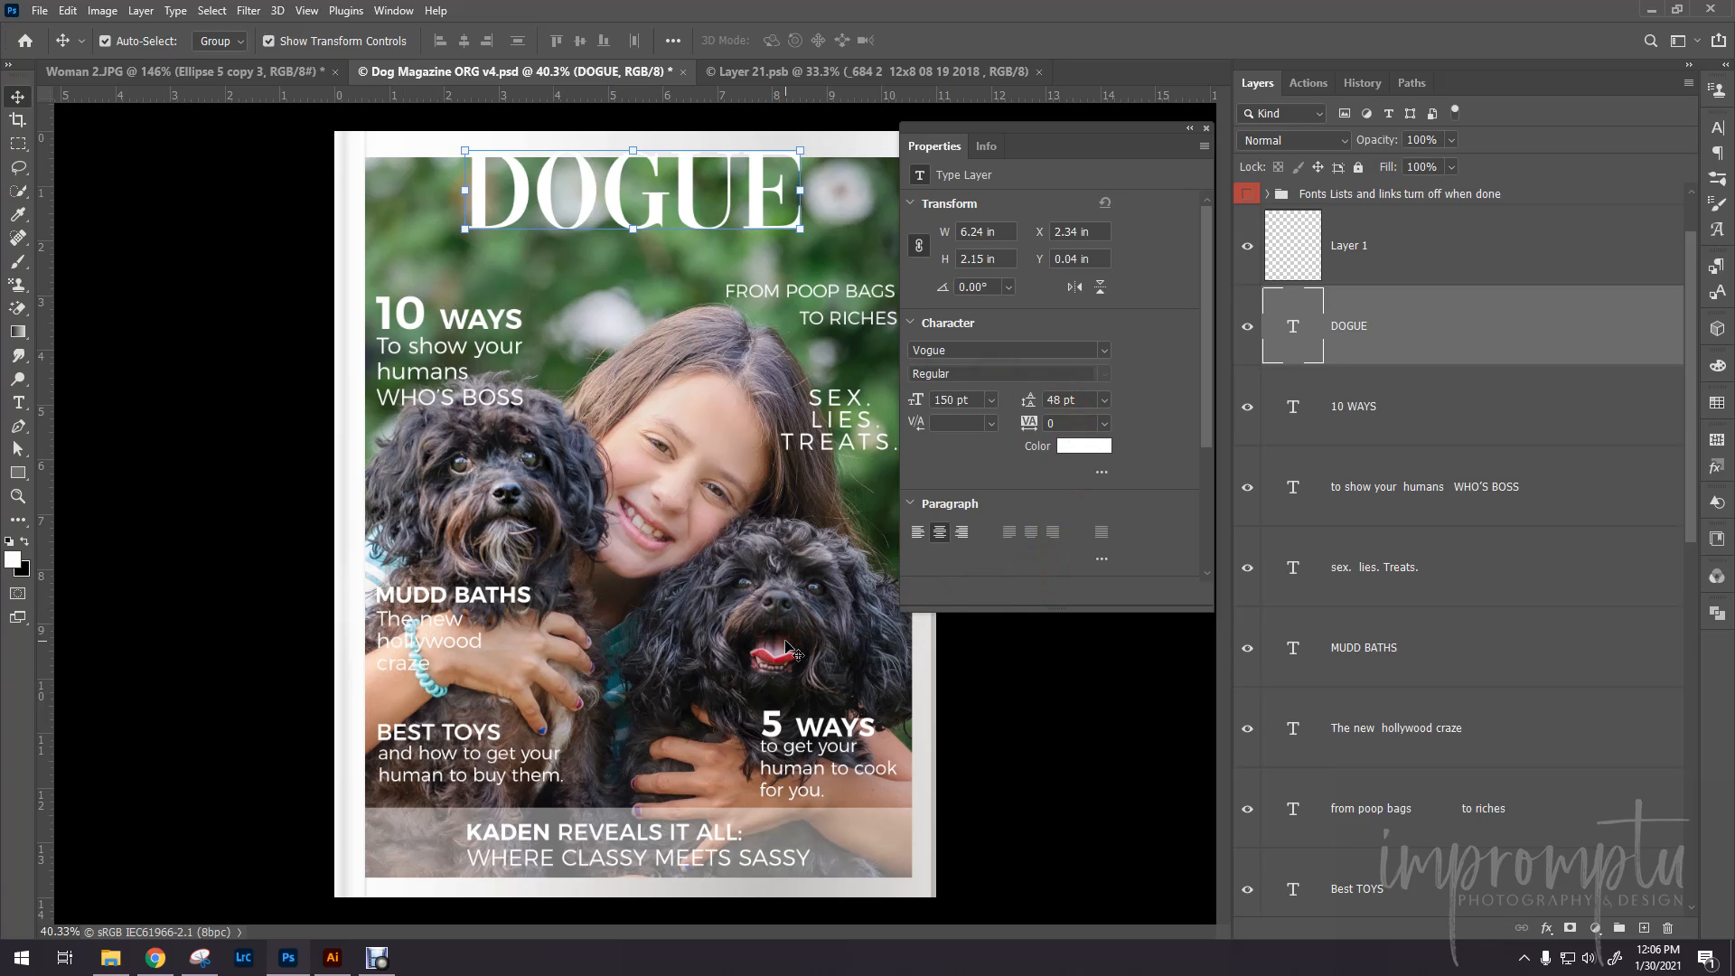
scroll(1441, 615, down, 10)
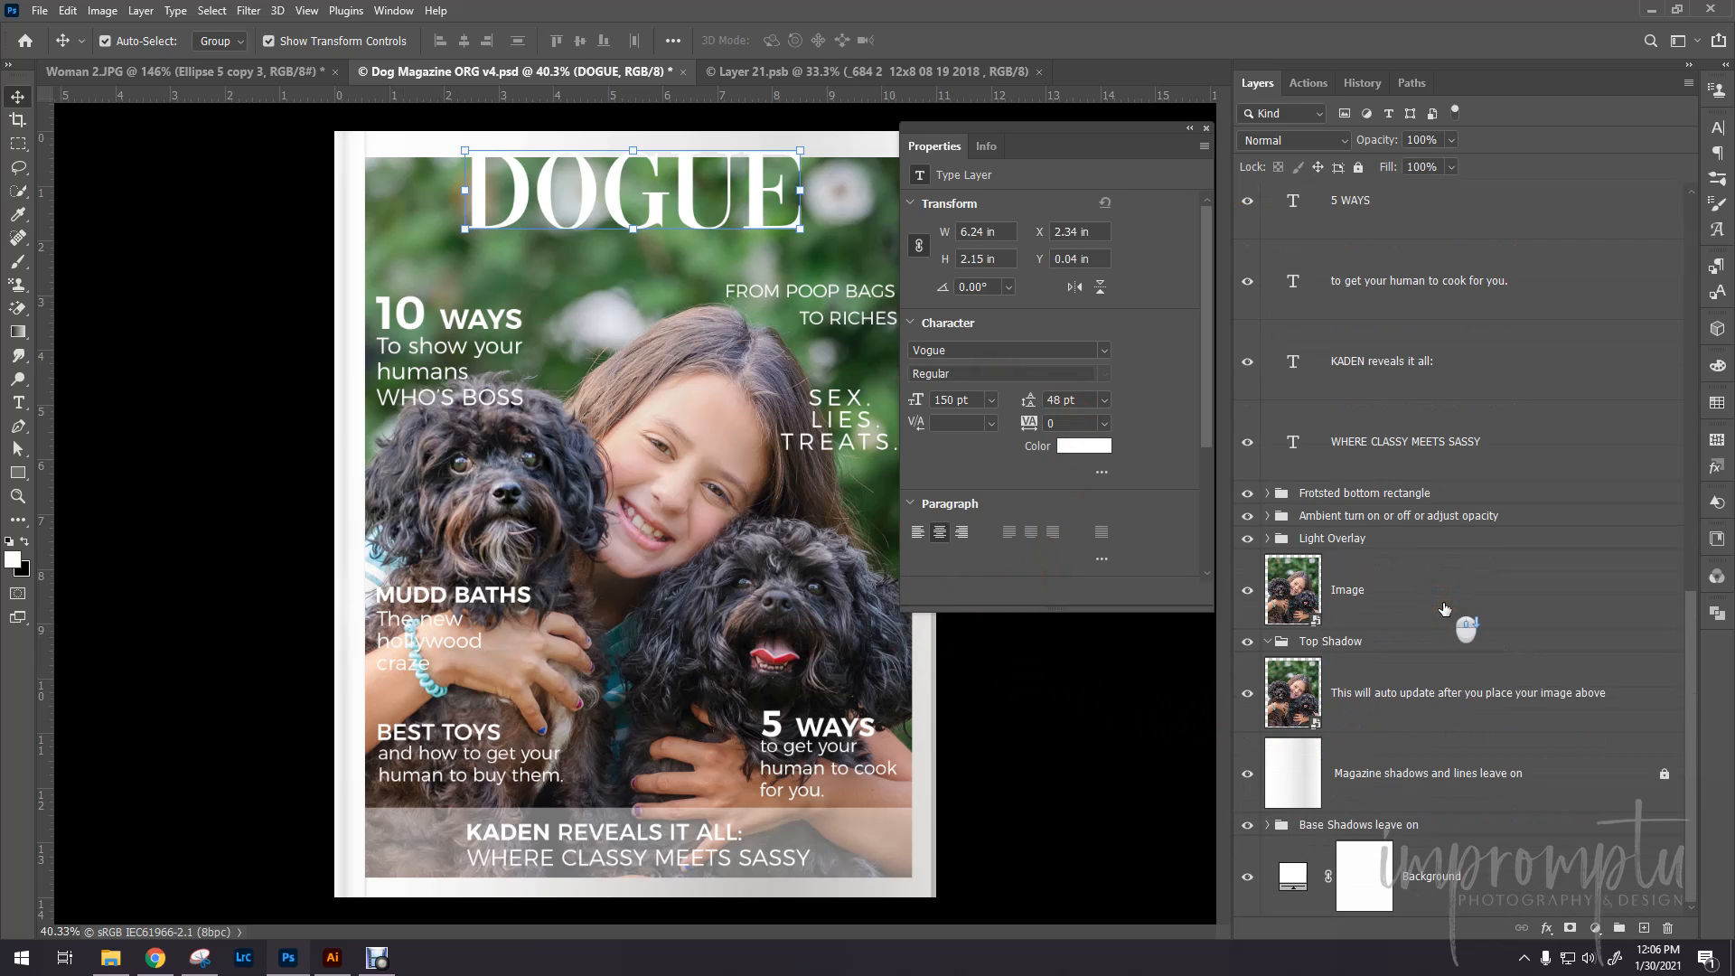